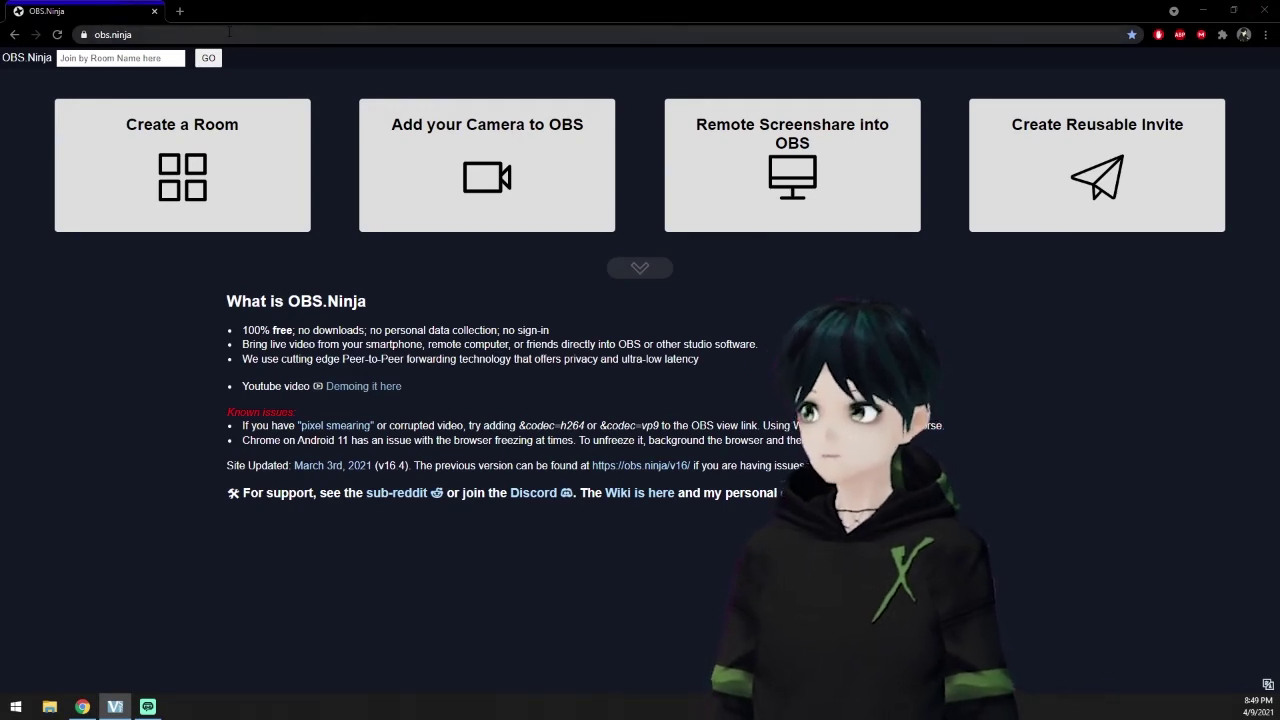
Start the 'Add your Camera to OBS' setup, then bring the VSeeFace window over the page
{"action": "left_click", "coordinate": [112, 38]}
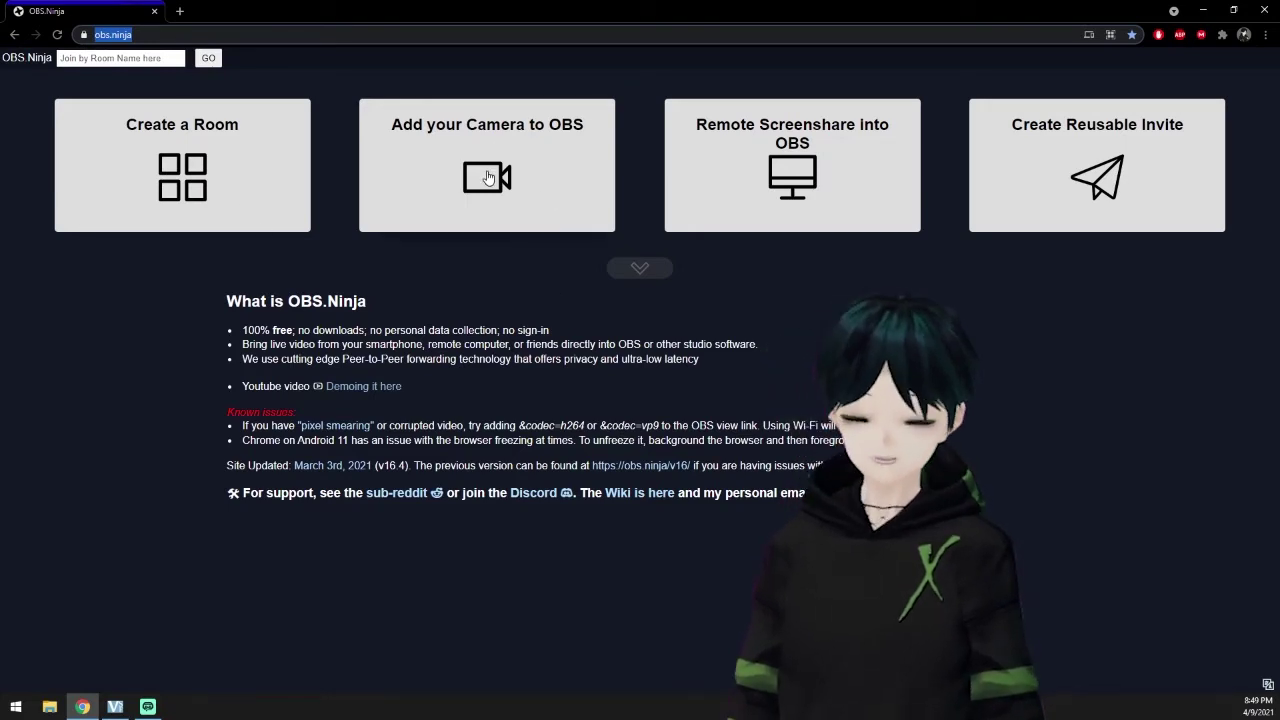
{"action": "left_click", "coordinate": [489, 177]}
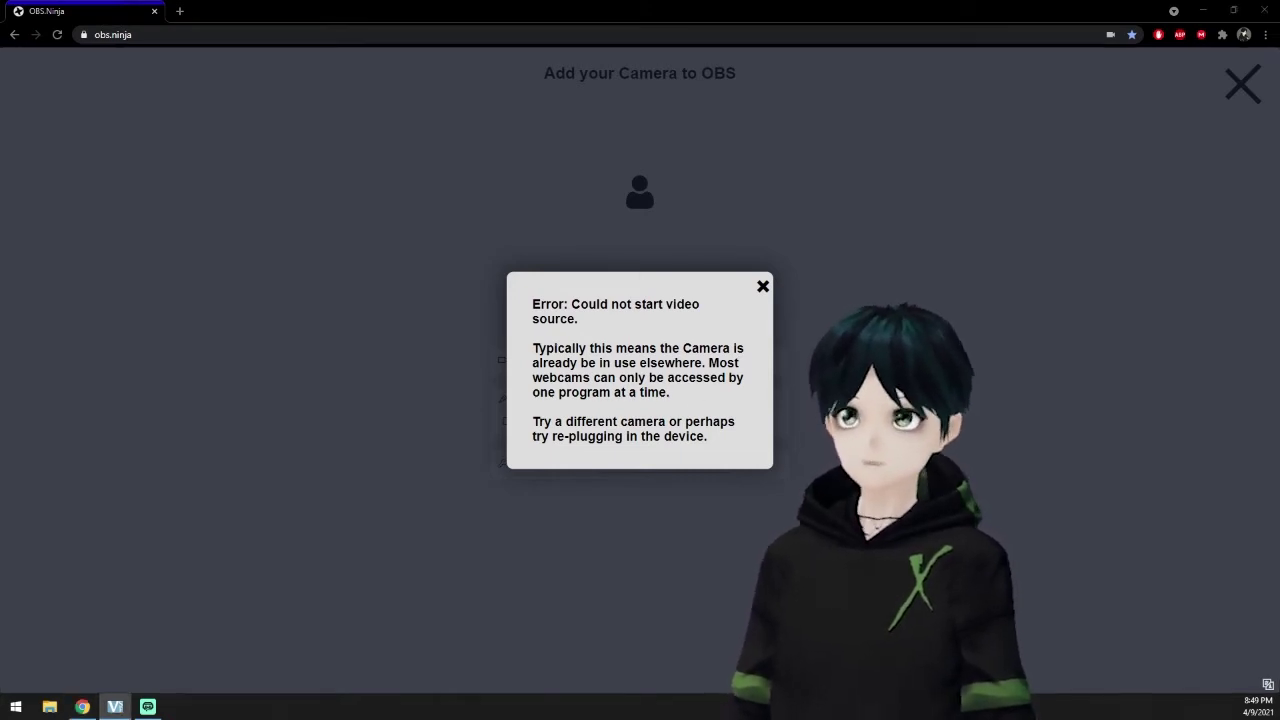
{"action": "key", "text": "alt+Tab"}
{"action": "left_click_drag", "start_coordinate": [851, 177], "coordinate": [729, 176]}
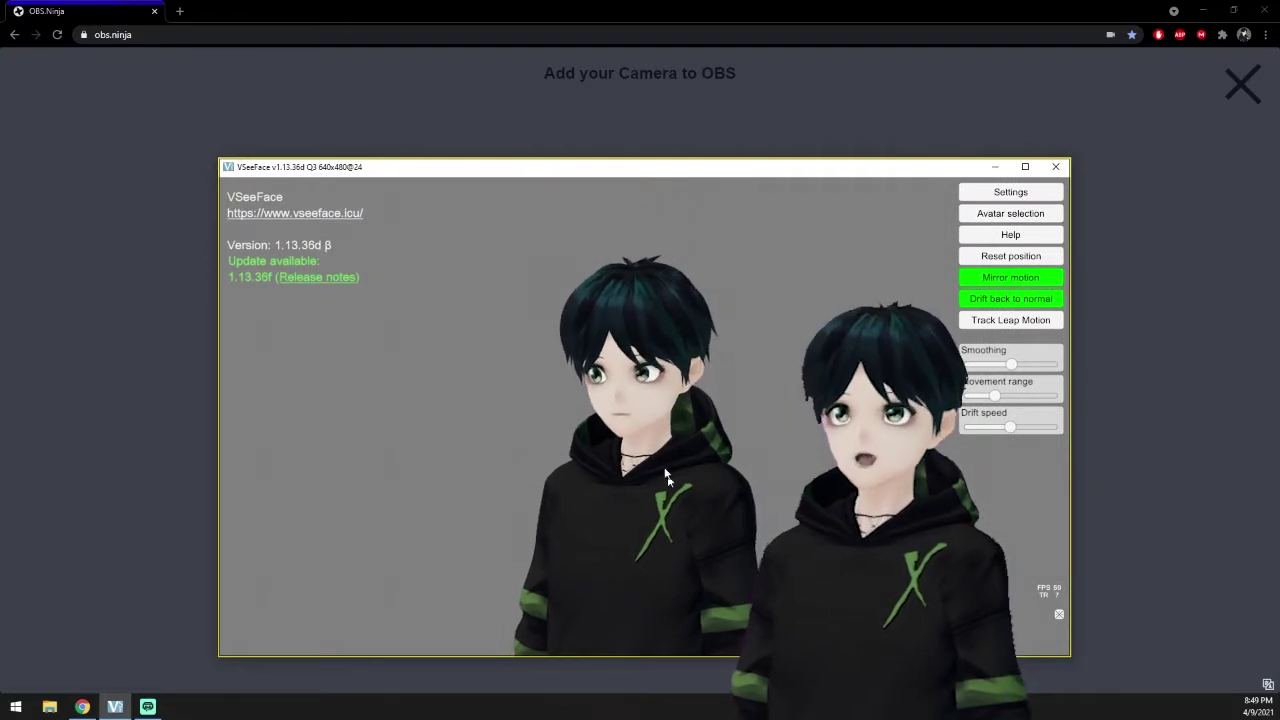
Tick 'Enable virtual camera for this session' in VSeeFace's General settings, then return to Chrome
{"action": "left_click", "coordinate": [1018, 192]}
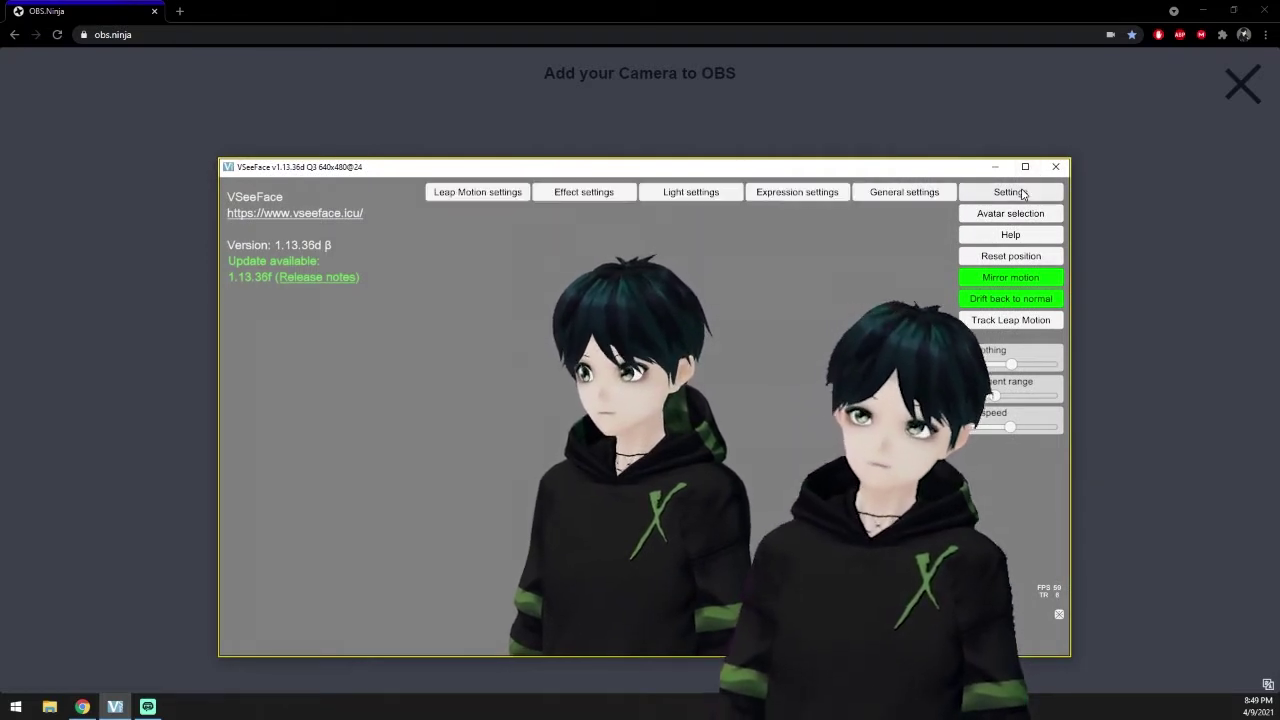
{"action": "left_click", "coordinate": [871, 194]}
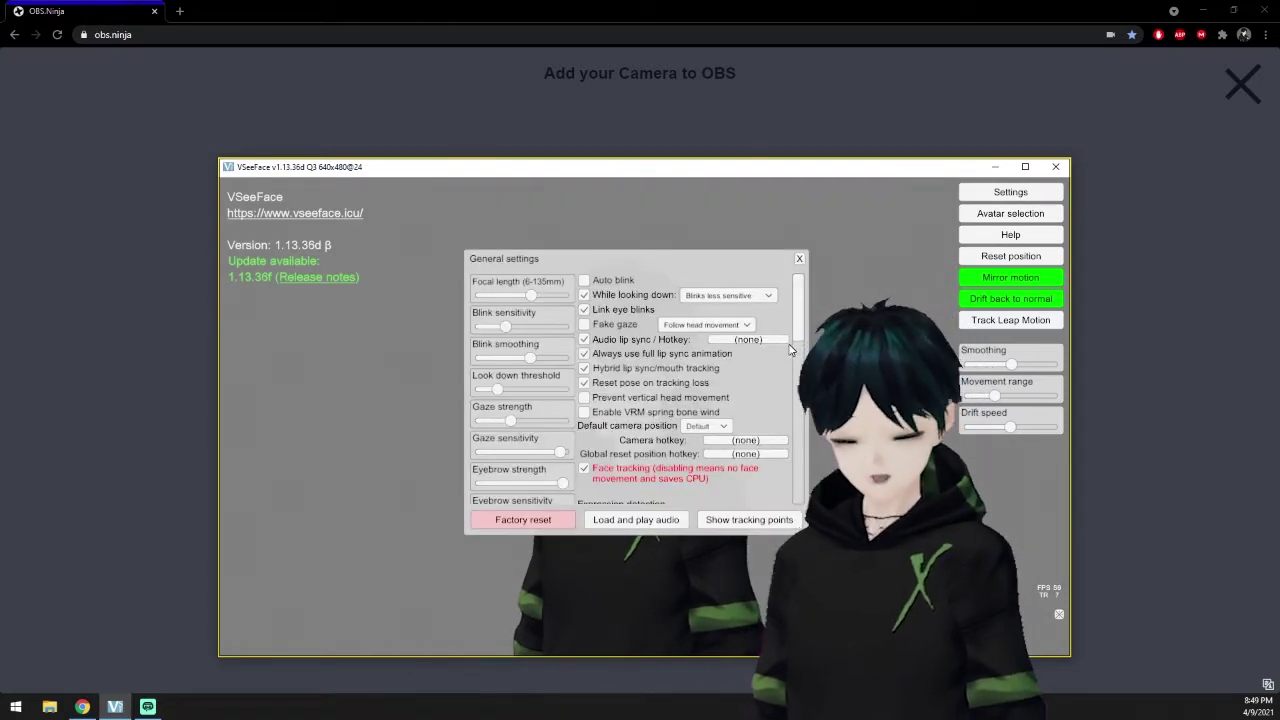
{"action": "left_click_drag", "start_coordinate": [799, 323], "coordinate": [800, 452]}
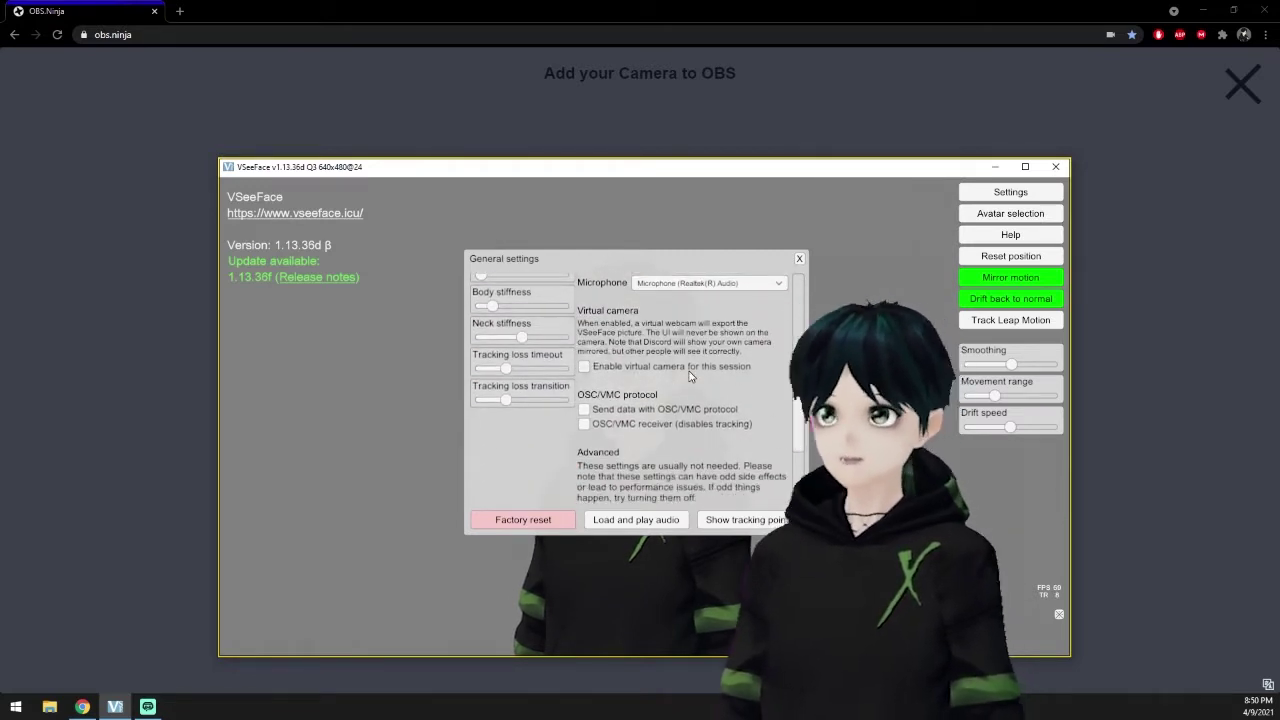
{"action": "left_click", "coordinate": [586, 367]}
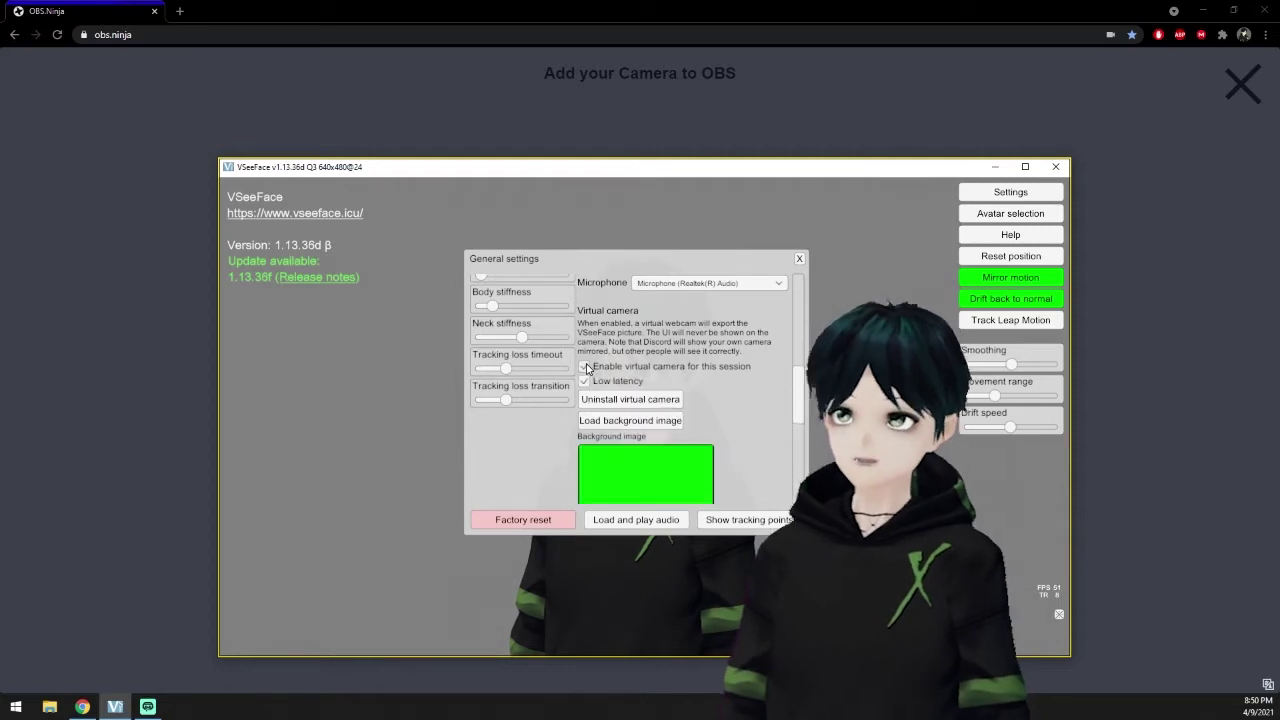
{"action": "left_click_drag", "start_coordinate": [801, 412], "coordinate": [799, 422]}
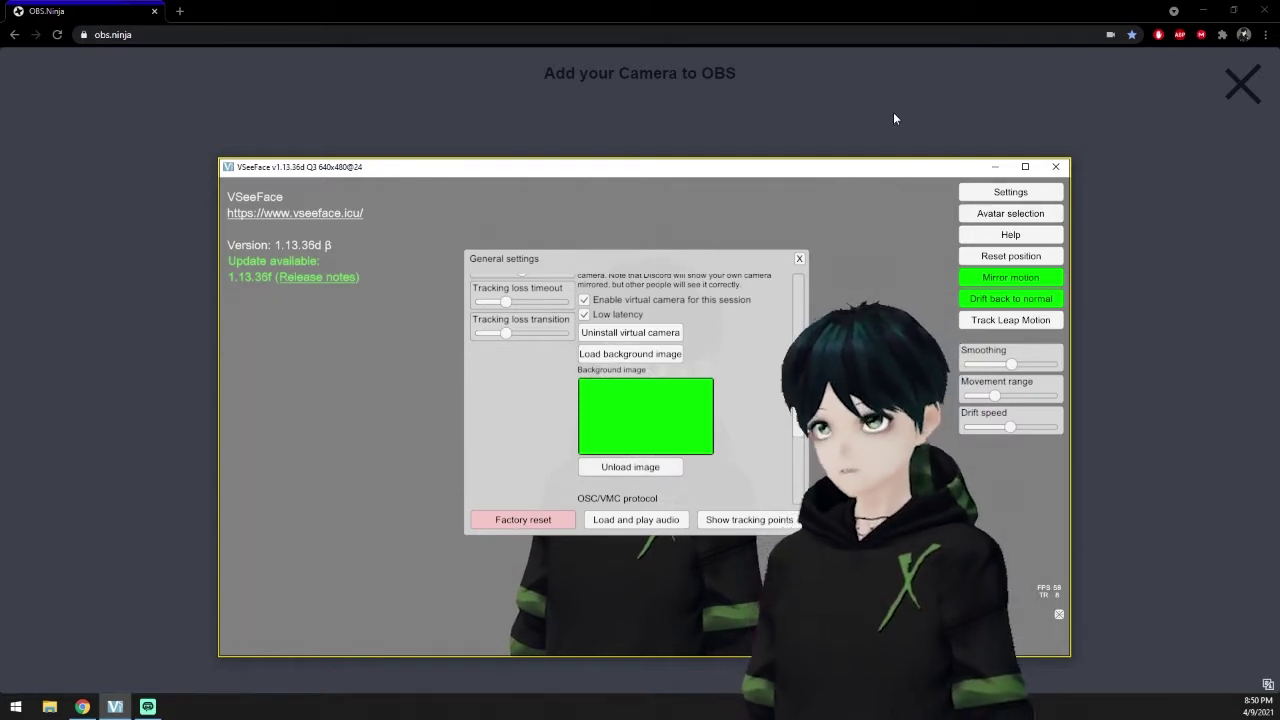
{"action": "key", "text": "alt+Tab"}
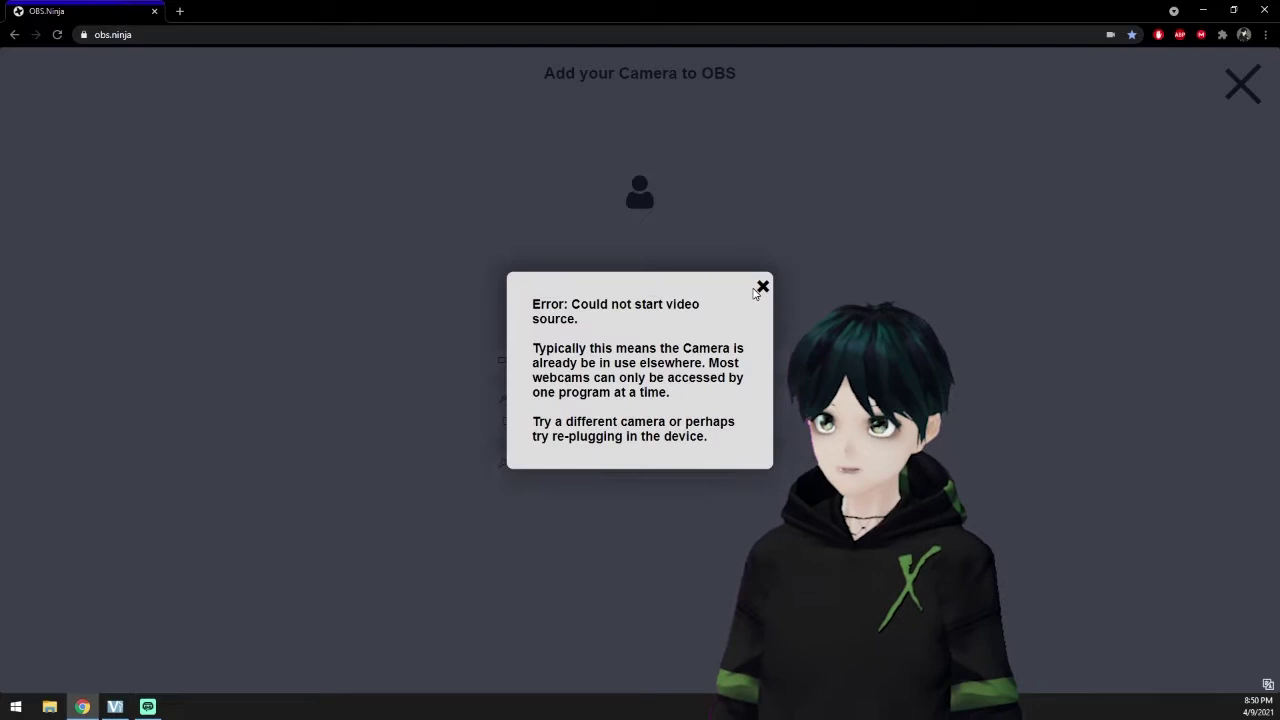
Dismiss the camera error and choose VSeeFaceCamera as the video source
{"action": "left_click", "coordinate": [762, 287]}
{"action": "left_click", "coordinate": [704, 361]}
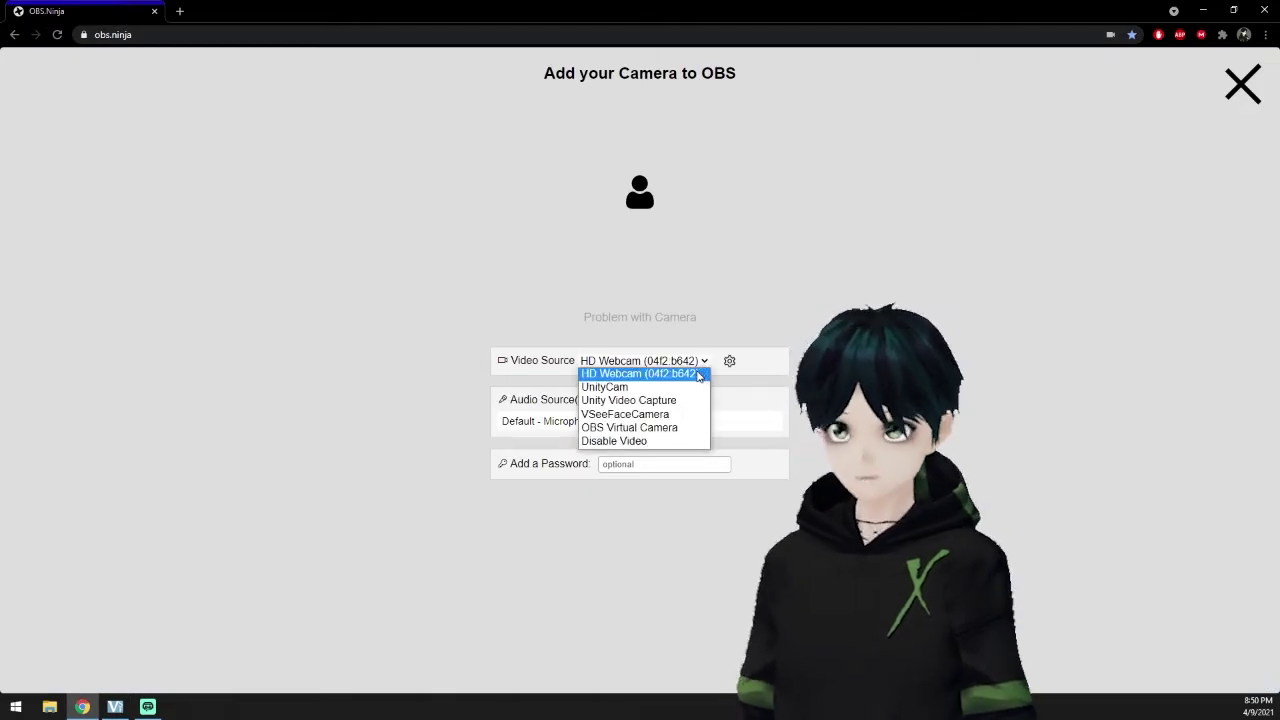
{"action": "left_click", "coordinate": [630, 414]}
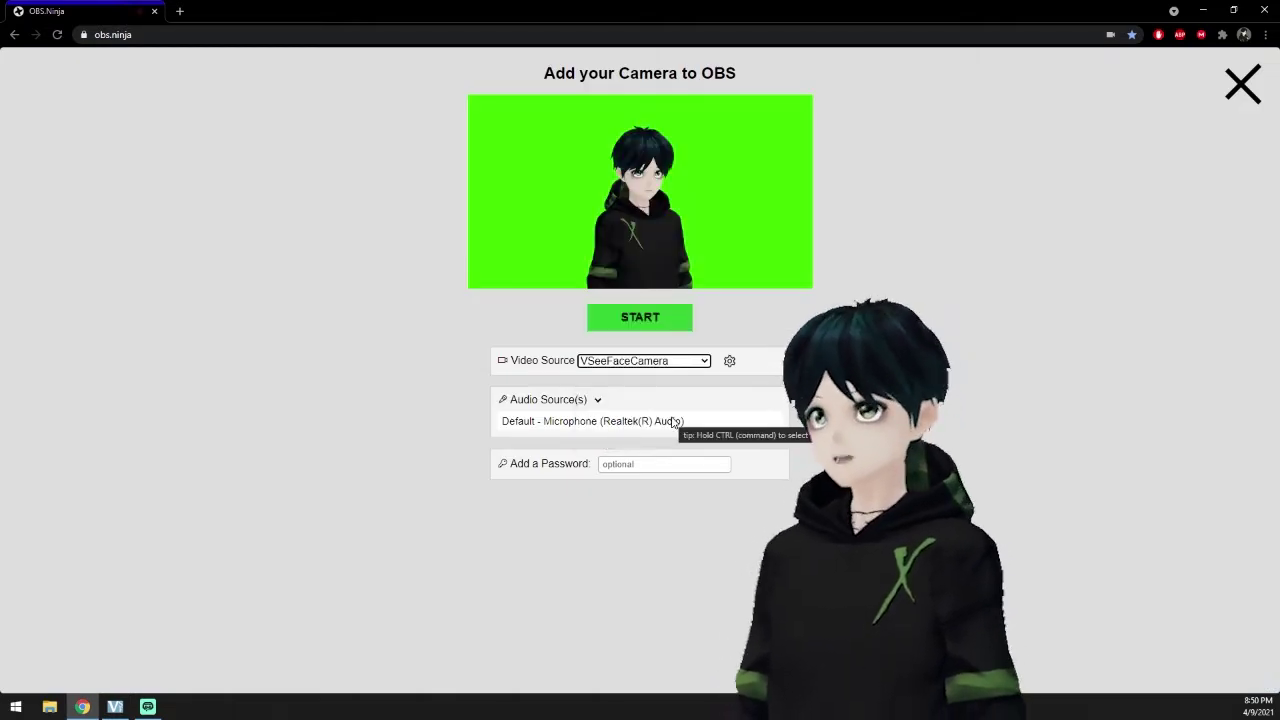
{"action": "mouse_move", "coordinate": [722, 214]}
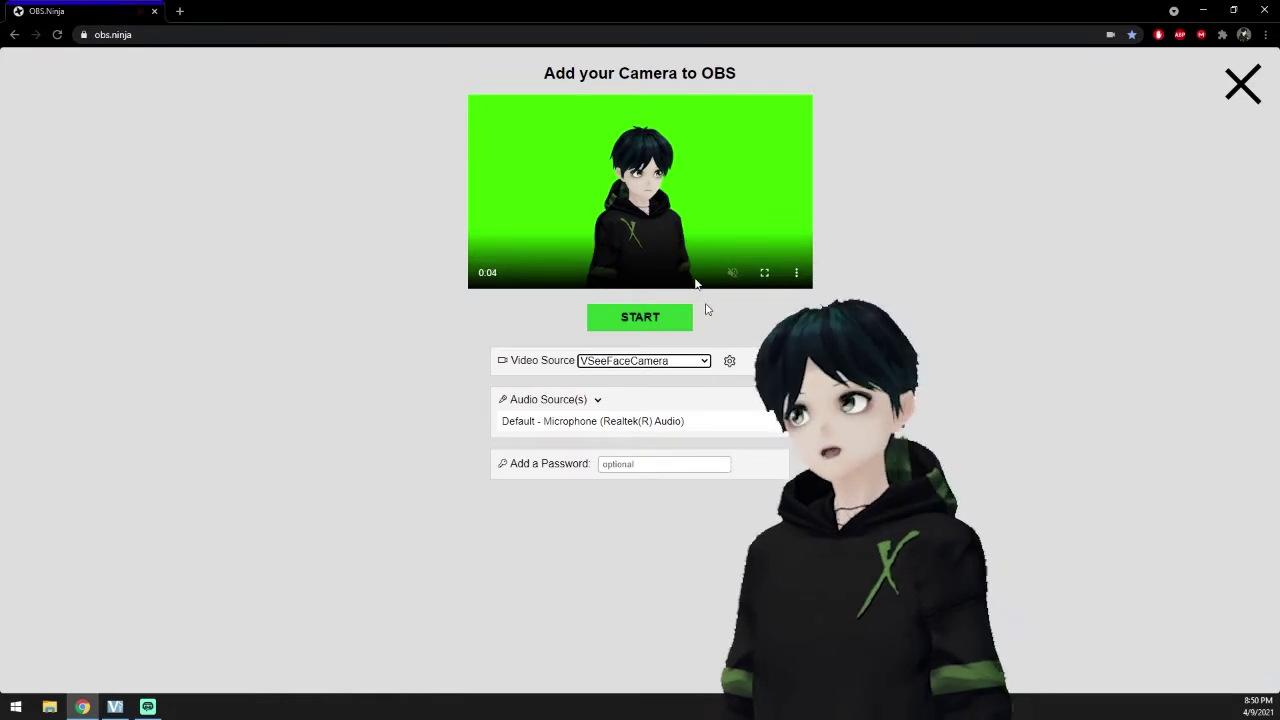
Set the audio source to No Audio and video quality to Balanced 1280x720@30fps
{"action": "left_click", "coordinate": [686, 429]}
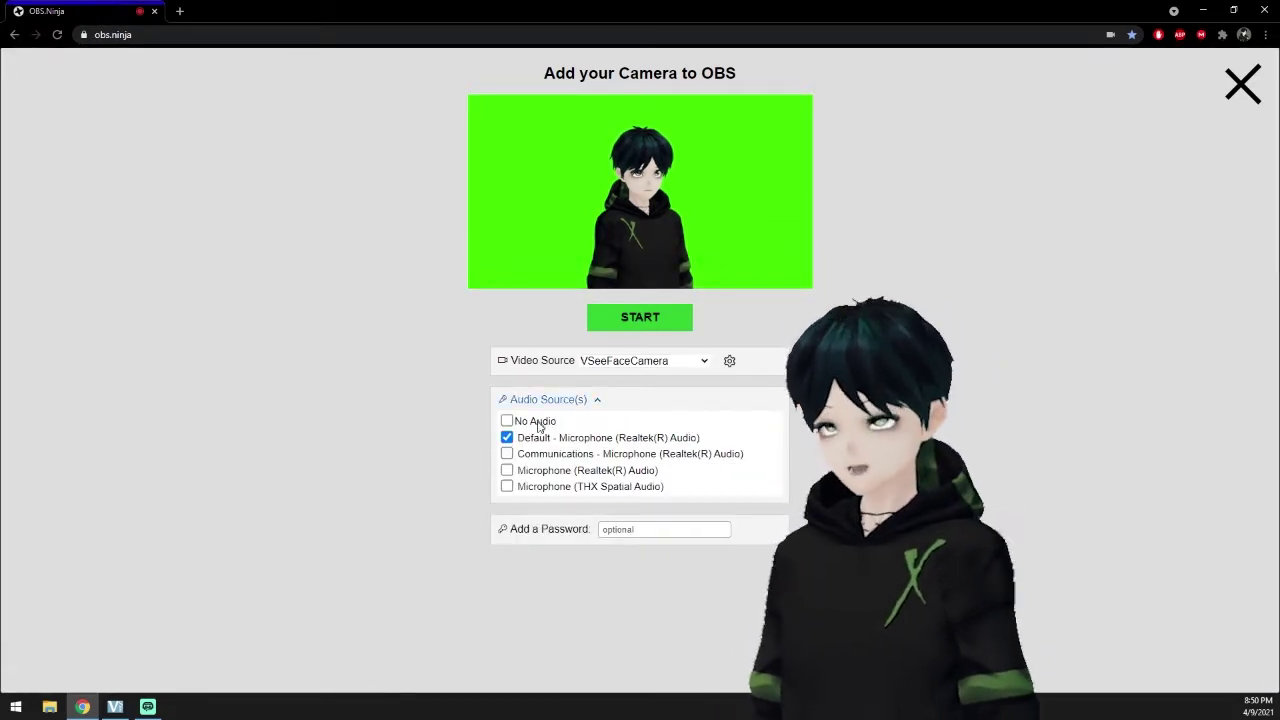
{"action": "left_click", "coordinate": [507, 421]}
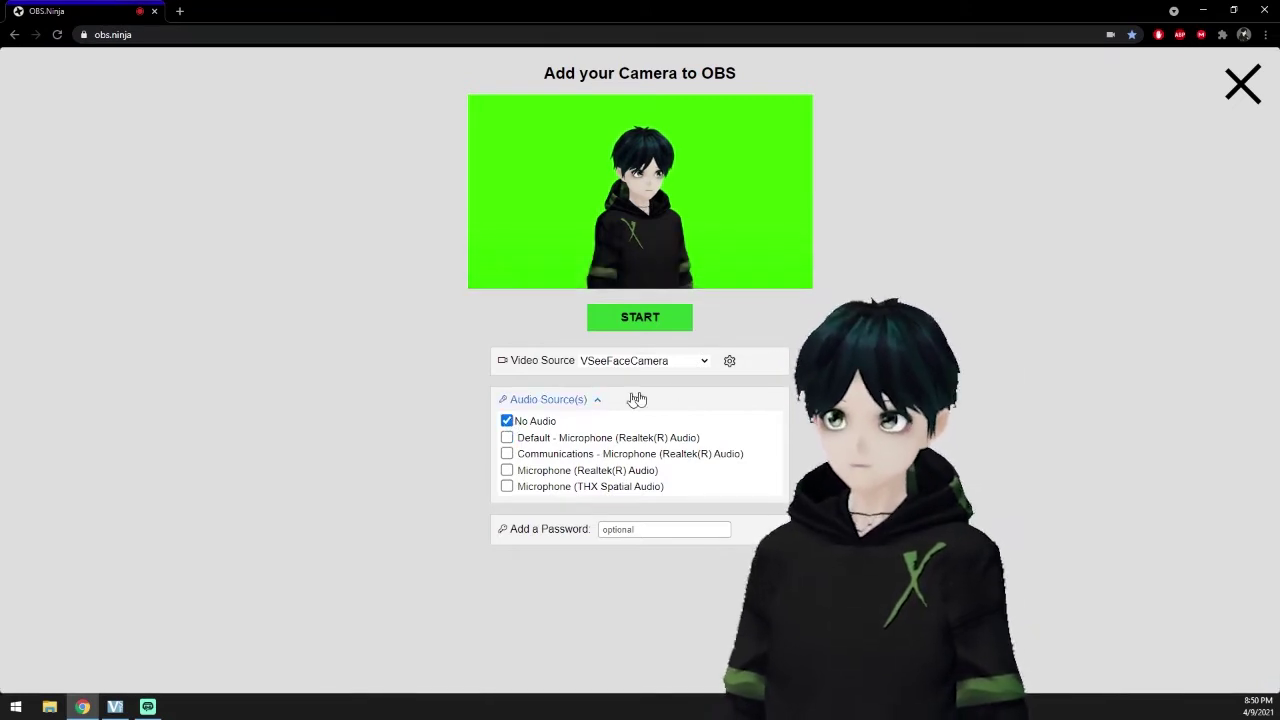
{"action": "left_click", "coordinate": [731, 362]}
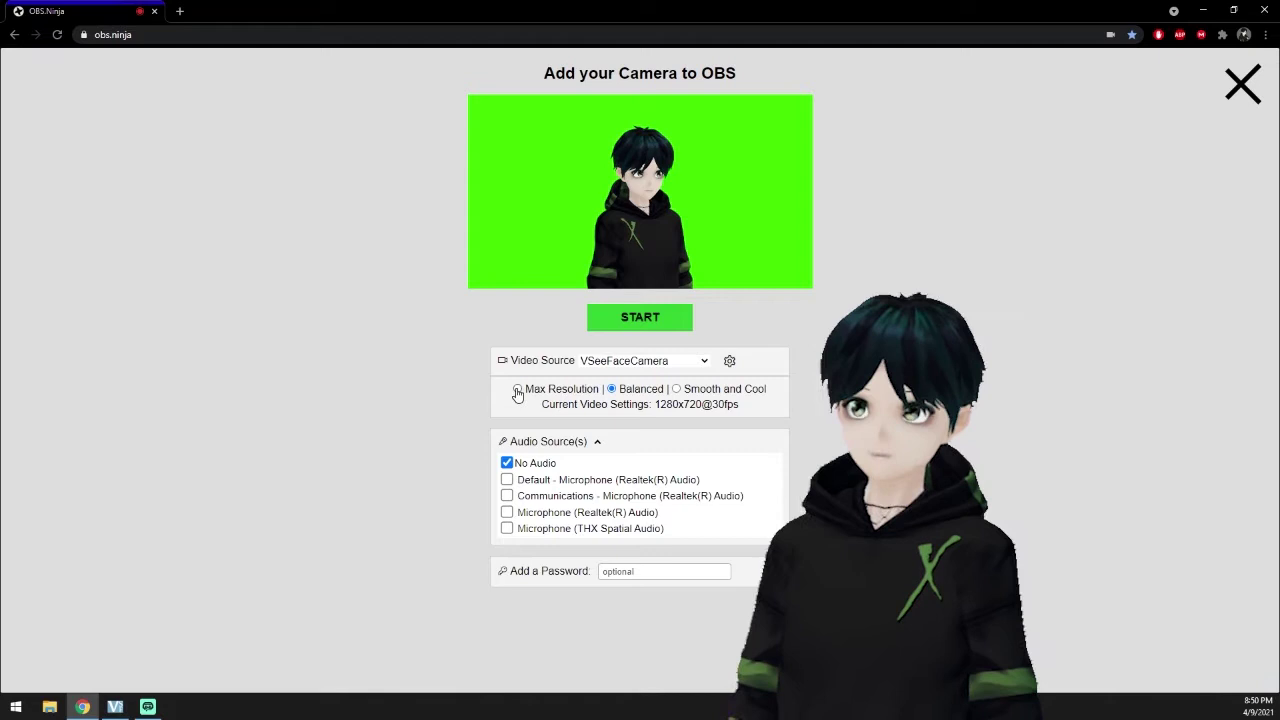
{"action": "left_click", "coordinate": [677, 389]}
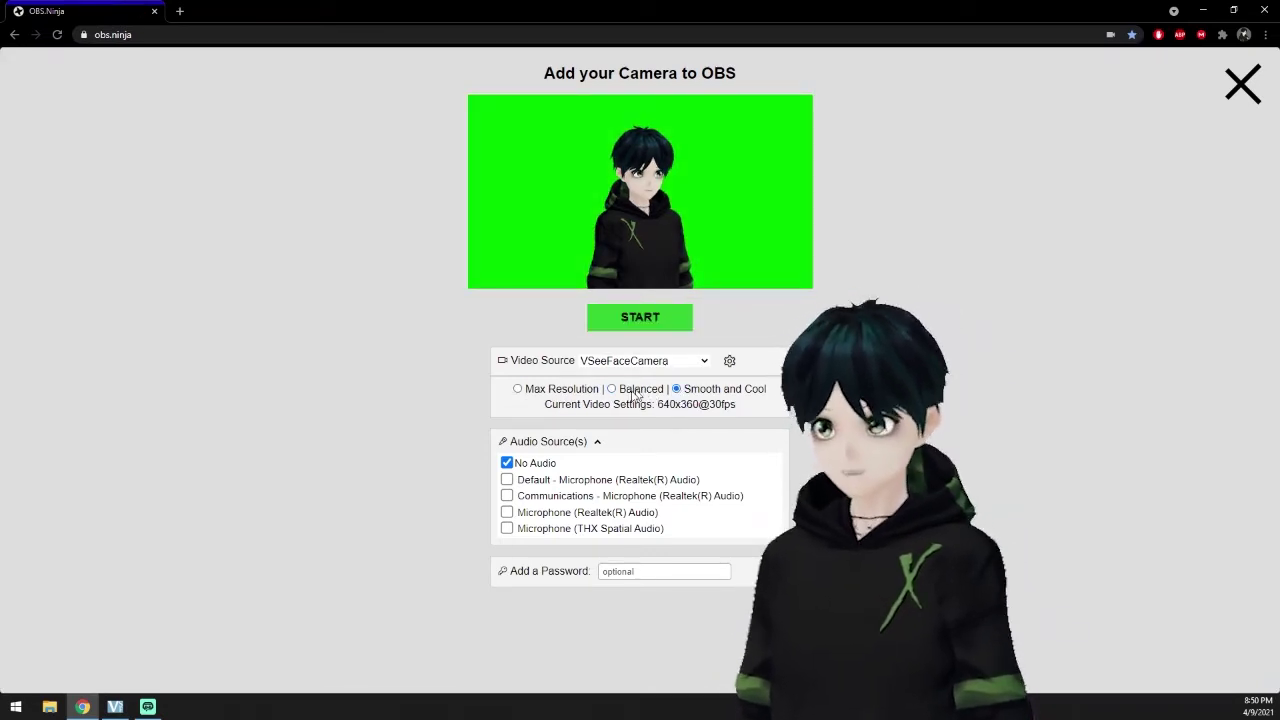
{"action": "left_click", "coordinate": [613, 391]}
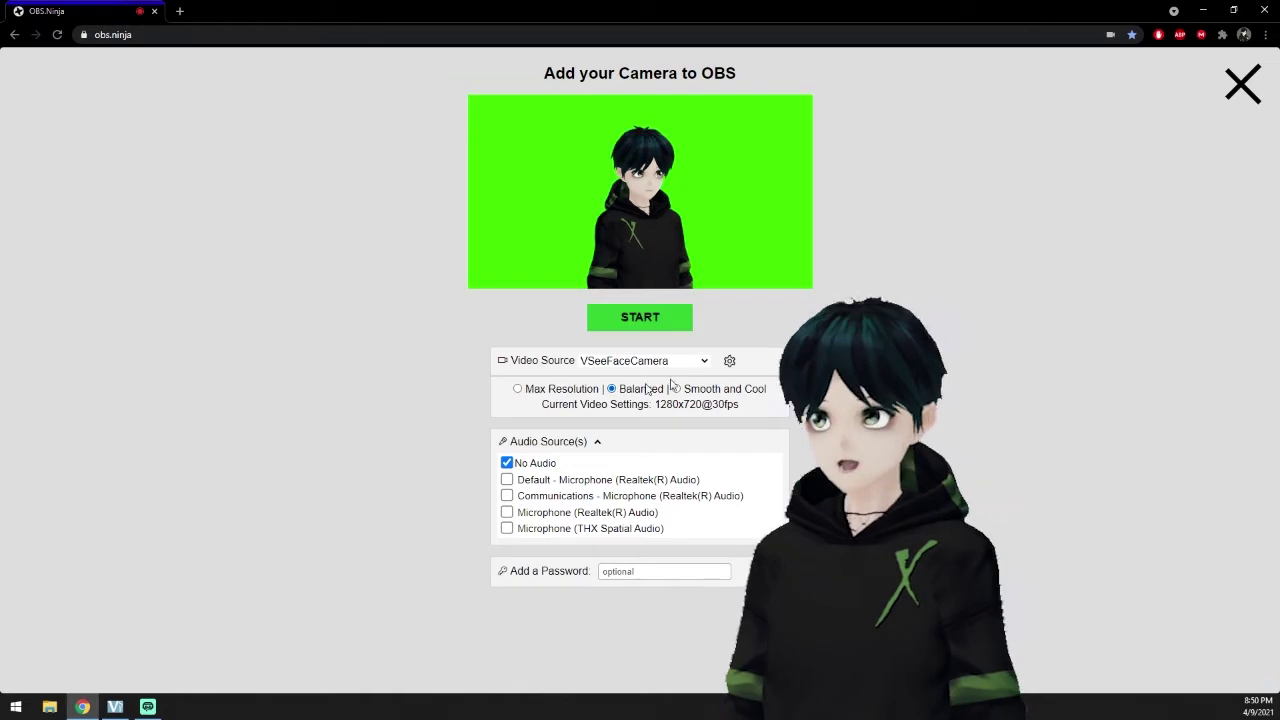
Start streaming the VSeeFace feed, copy its OBS view link, and switch to Streamlabs OBS
{"action": "left_click", "coordinate": [665, 318]}
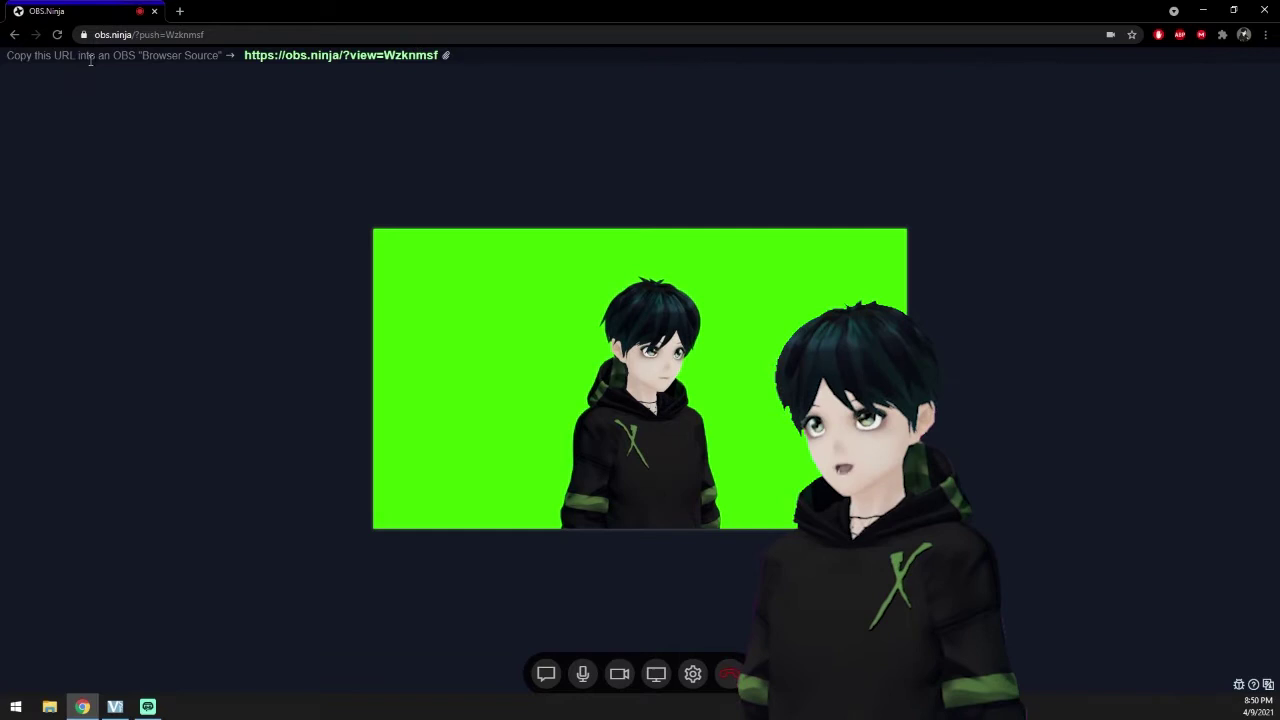
{"action": "left_click", "coordinate": [307, 56]}
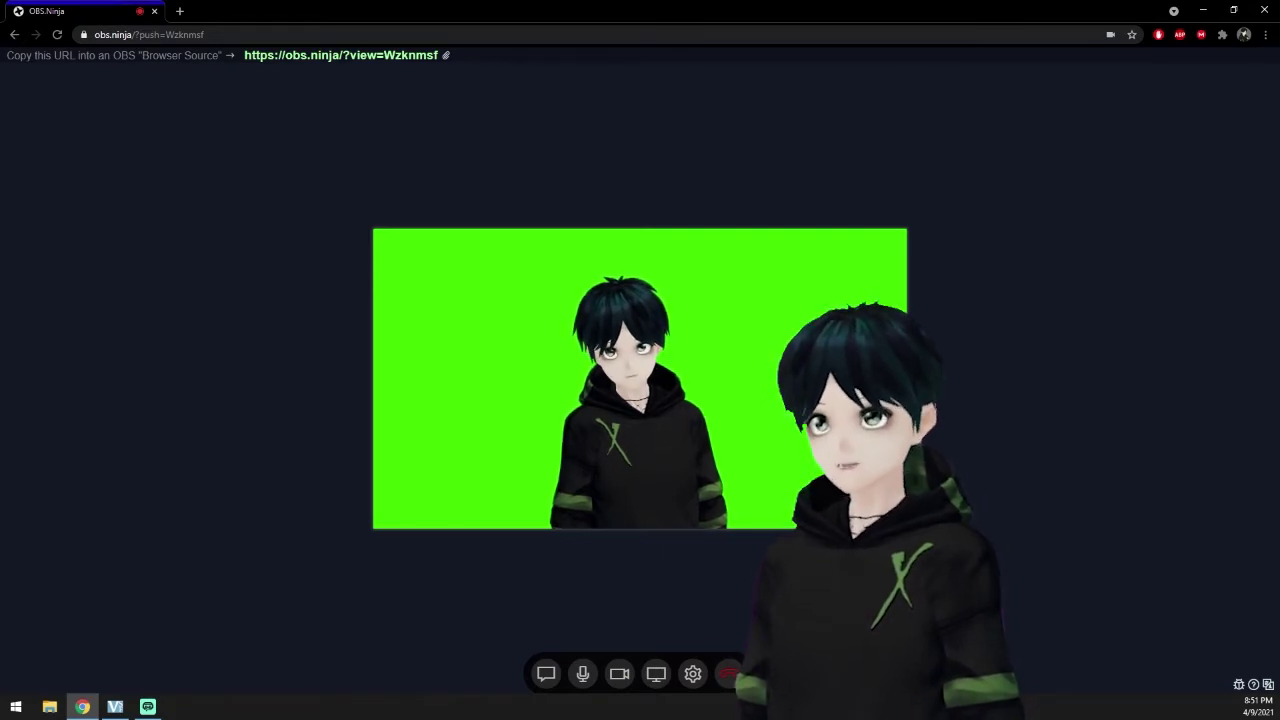
{"action": "key", "text": "alt+Tab"}
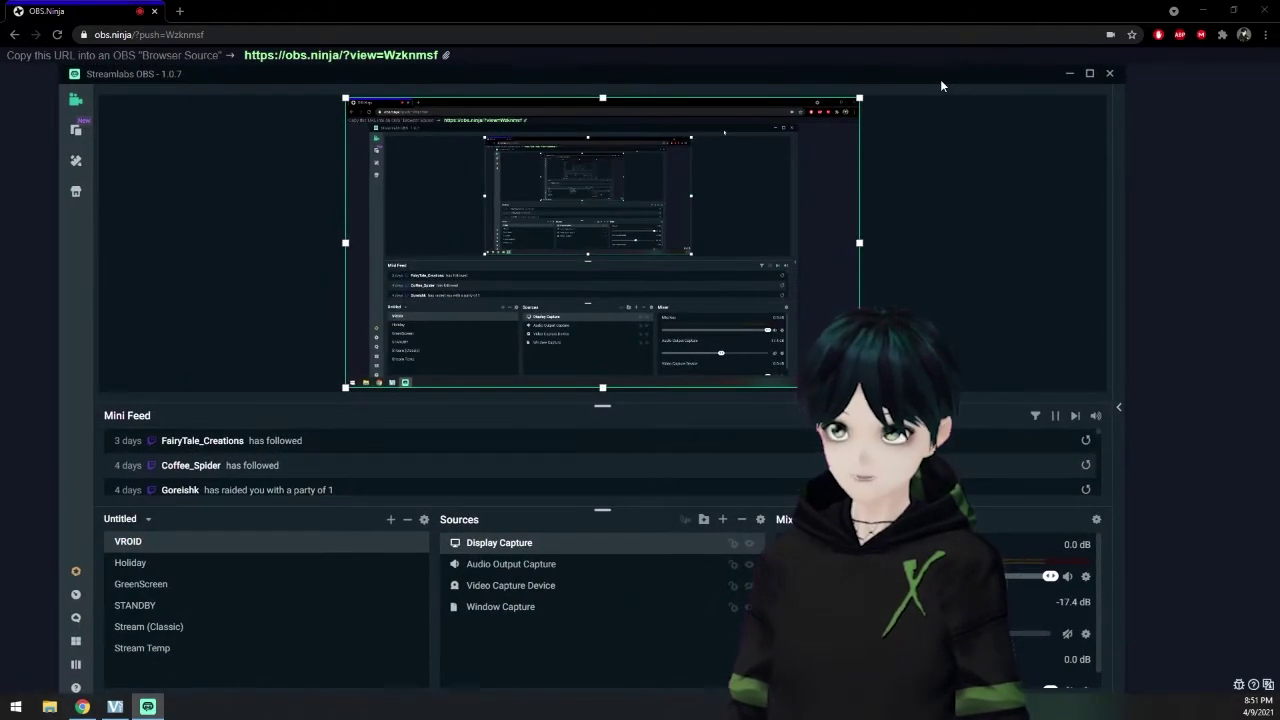
Add a brand-new Browser Source named 'OBS NINJA' to the scene
{"action": "double_click", "coordinate": [941, 81]}
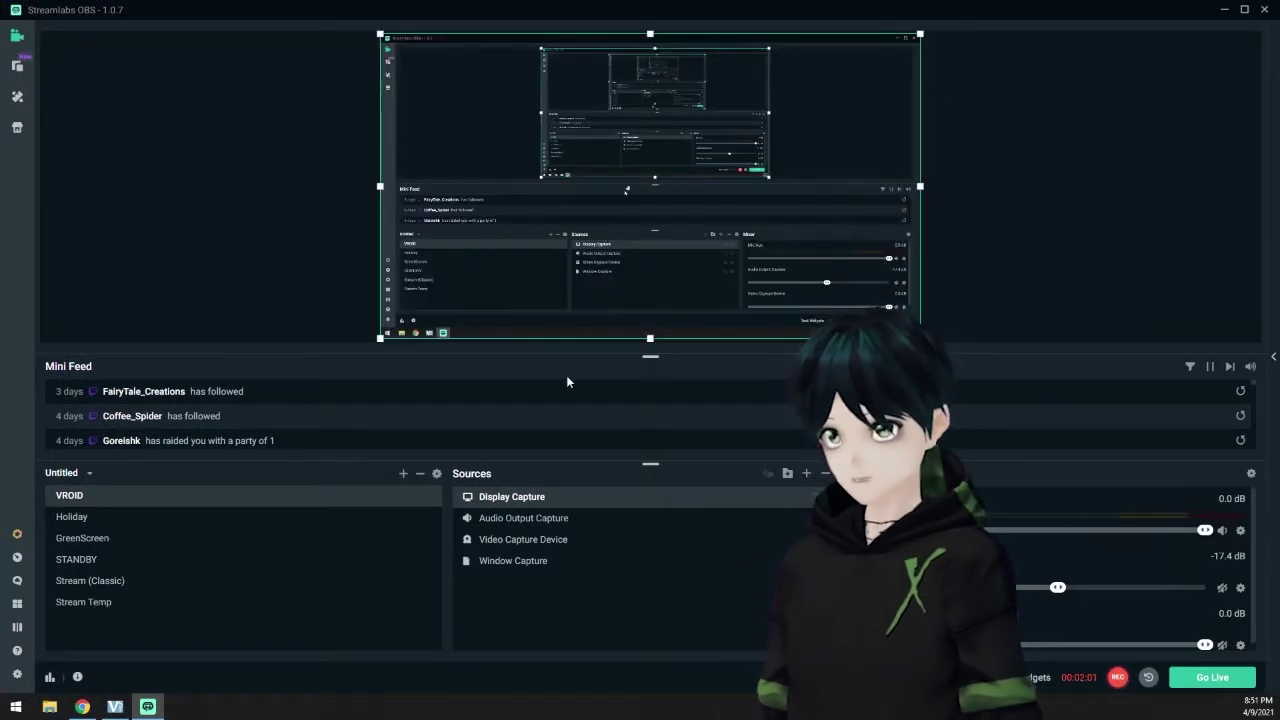
{"action": "key", "text": "super+Down"}
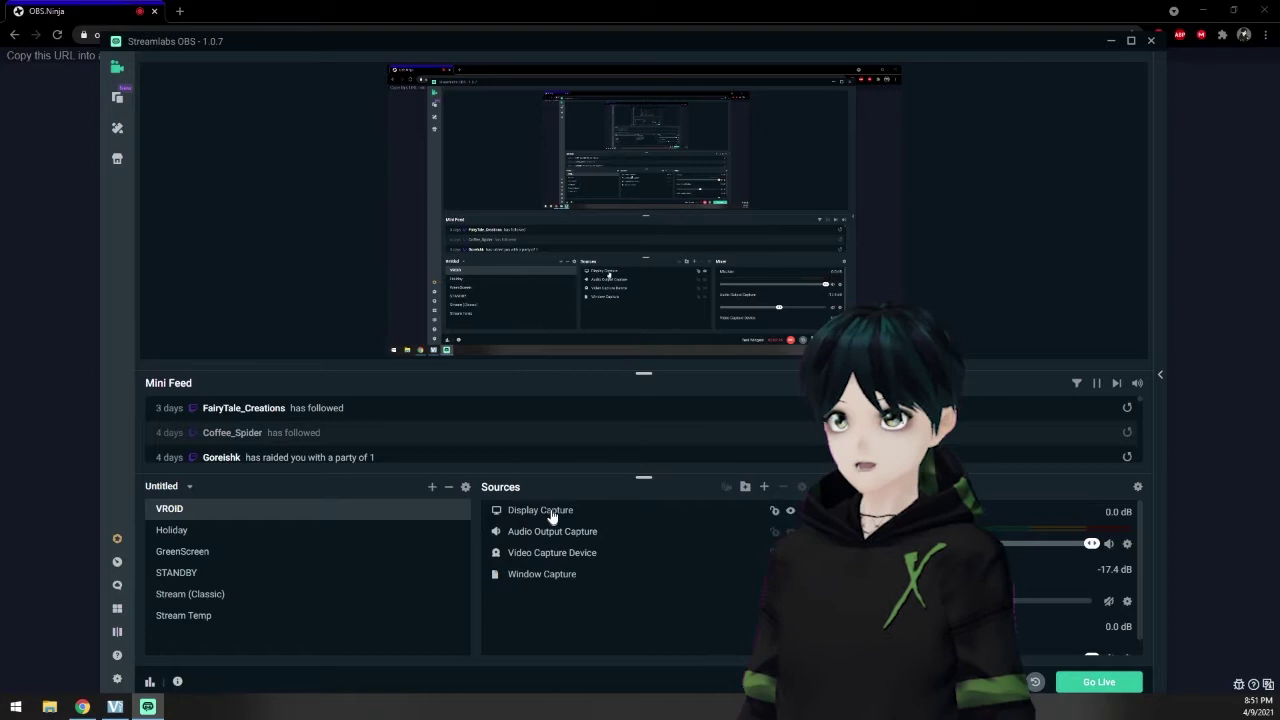
{"action": "left_click", "coordinate": [765, 489]}
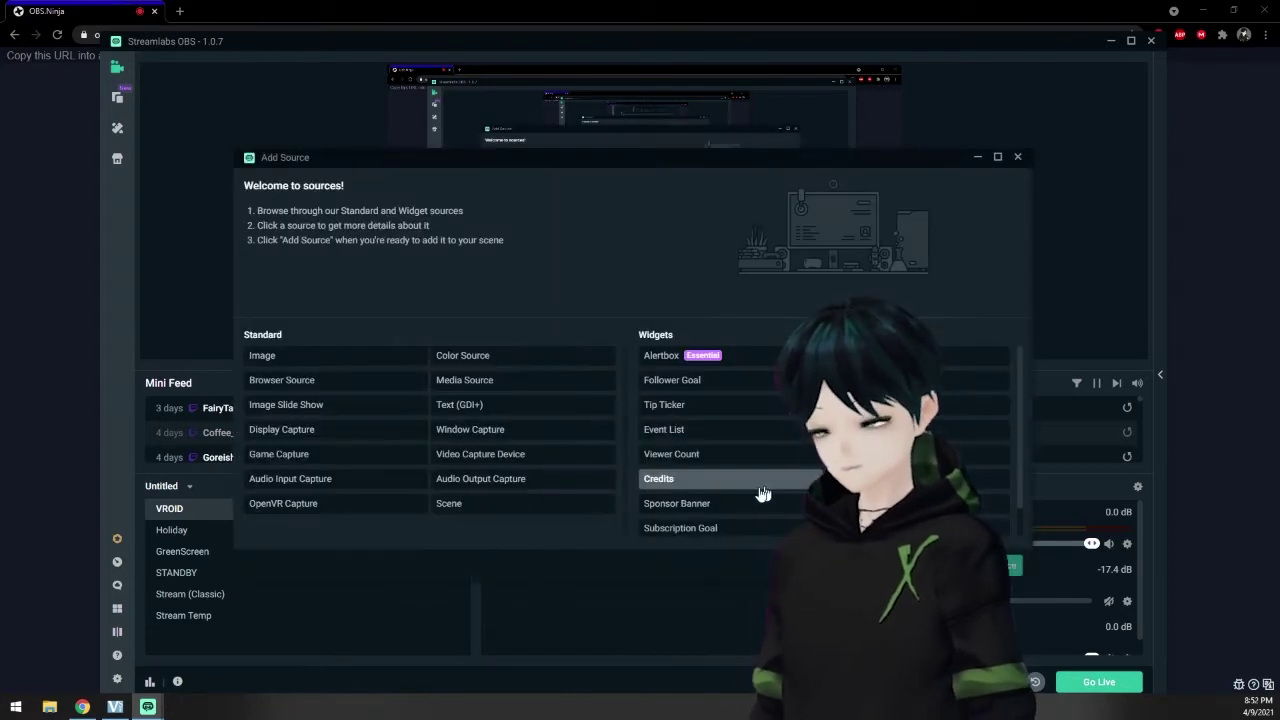
{"action": "left_click", "coordinate": [290, 385]}
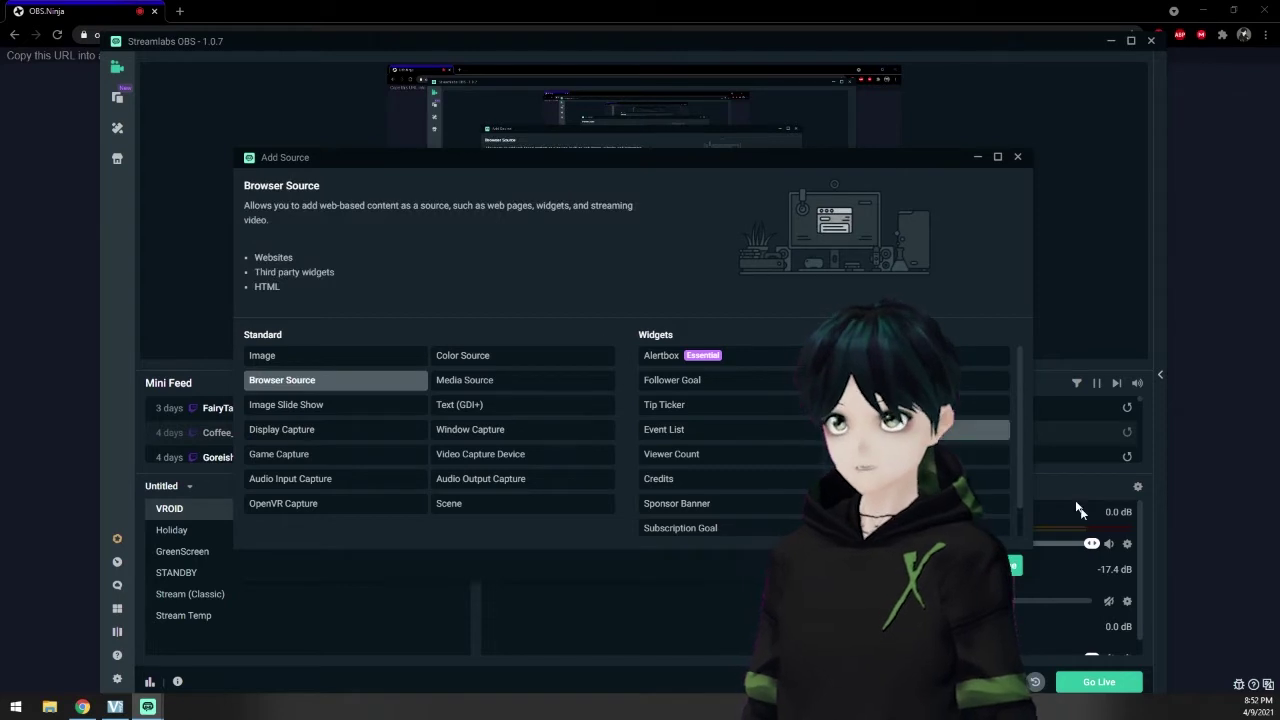
{"action": "left_click", "coordinate": [1003, 565]}
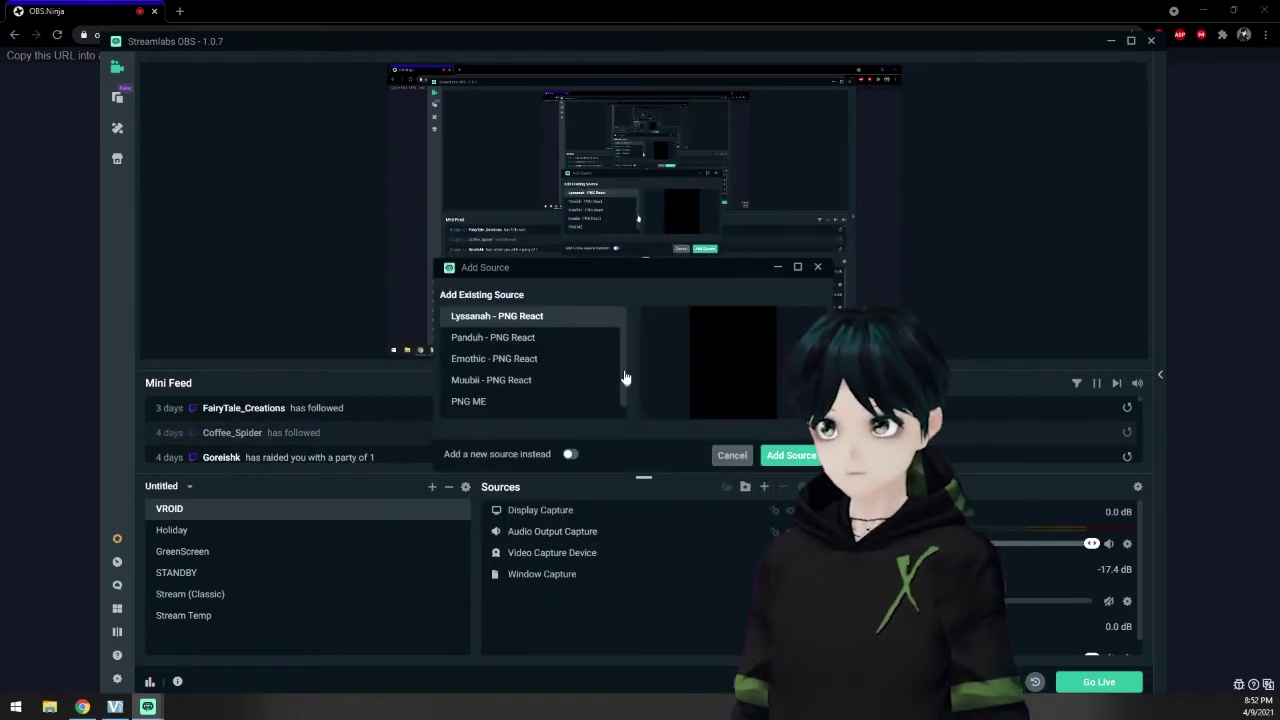
{"action": "left_click", "coordinate": [570, 455]}
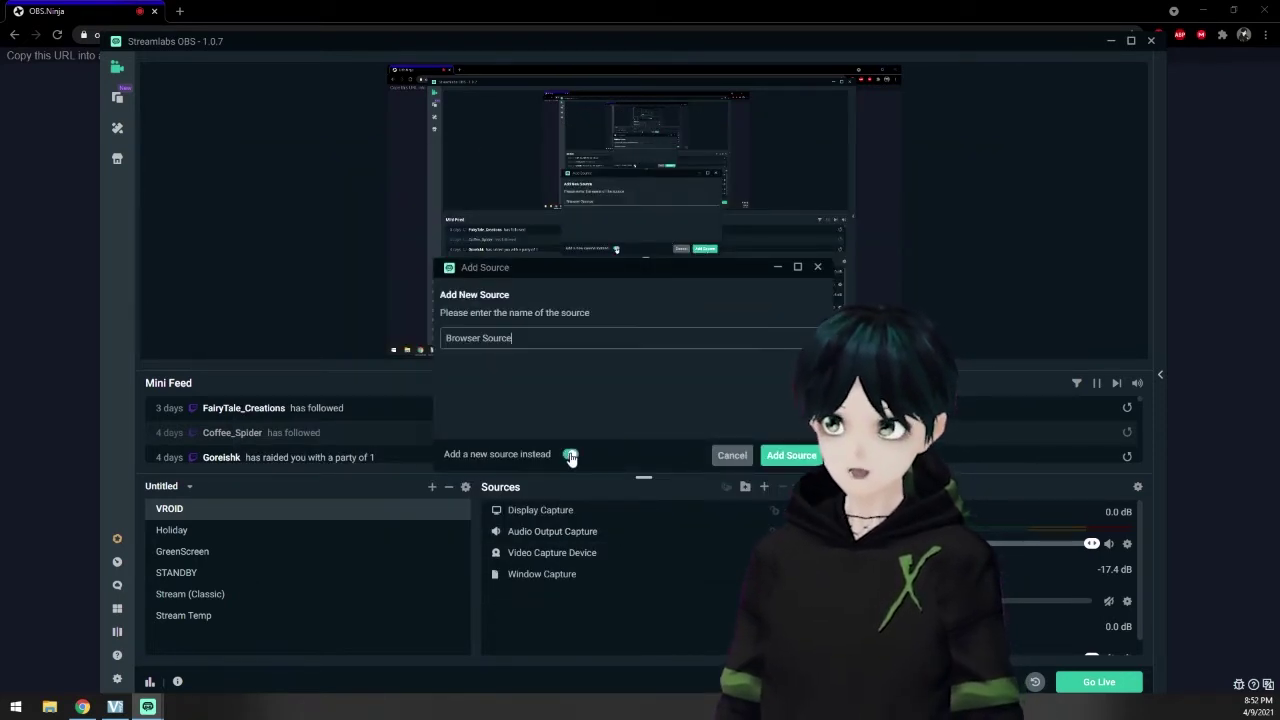
{"action": "triple_click", "coordinate": [636, 330]}
{"action": "type", "text": "OBS NINJA"}
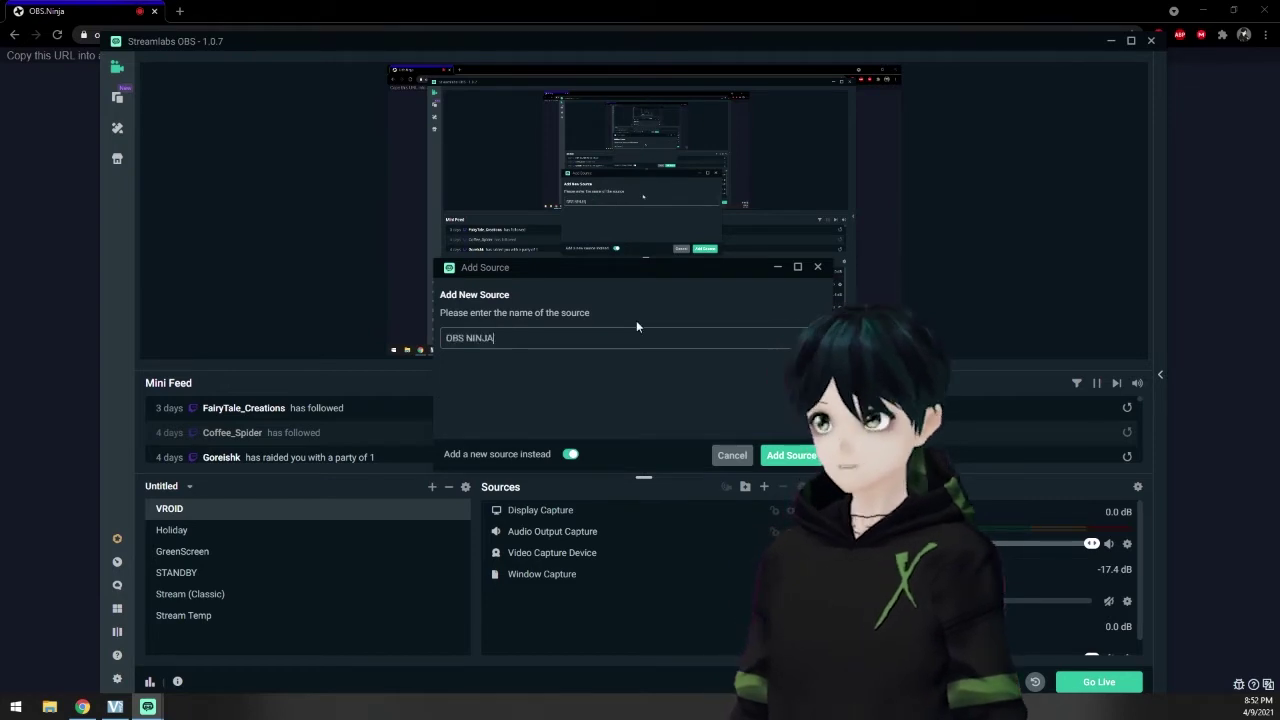
{"action": "left_click", "coordinate": [805, 457]}
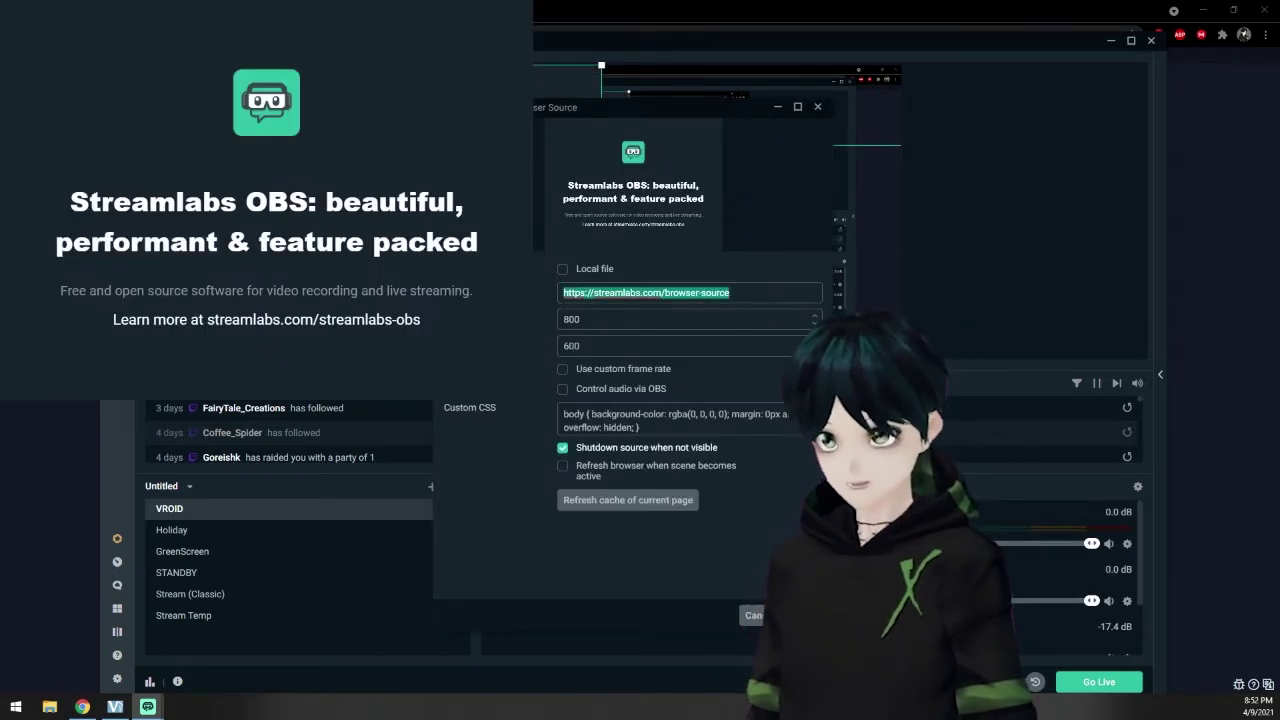
Paste the friend's obs.ninja view link as the OBS NINJA URL, confirm, and enlarge it on the canvas
{"action": "key", "text": "ctrl+v"}
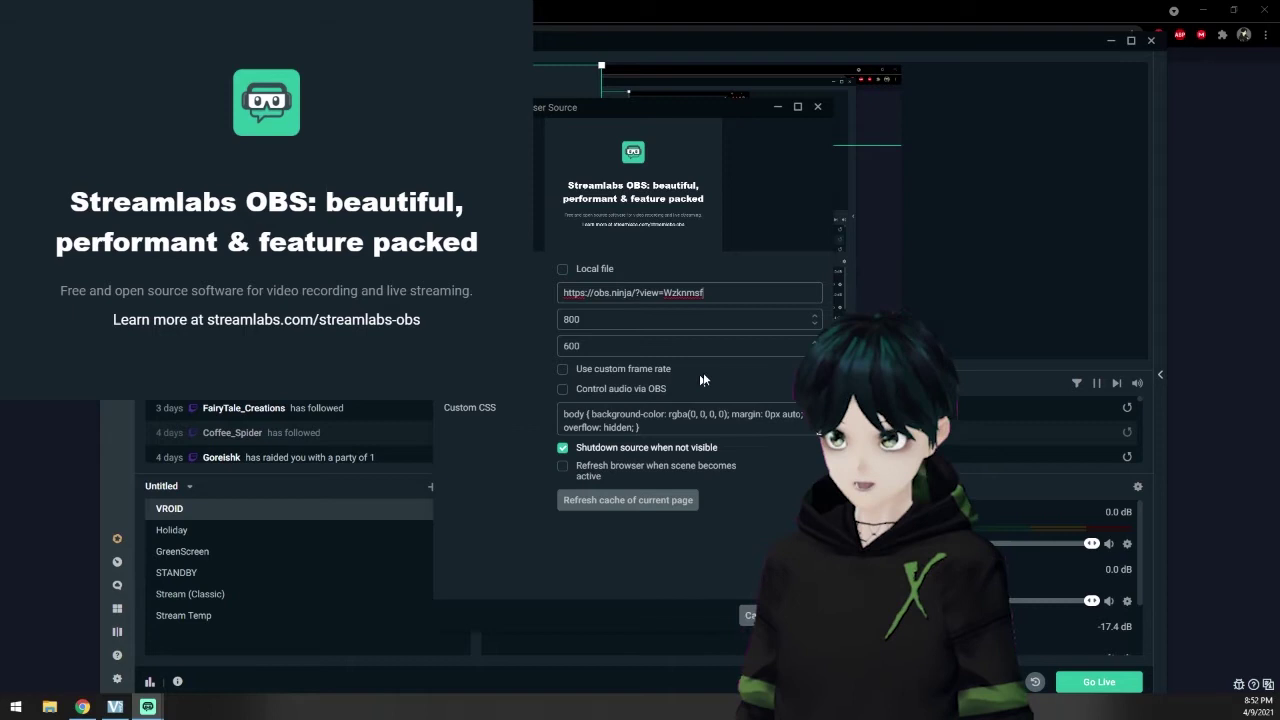
{"action": "key", "text": "Tab"}
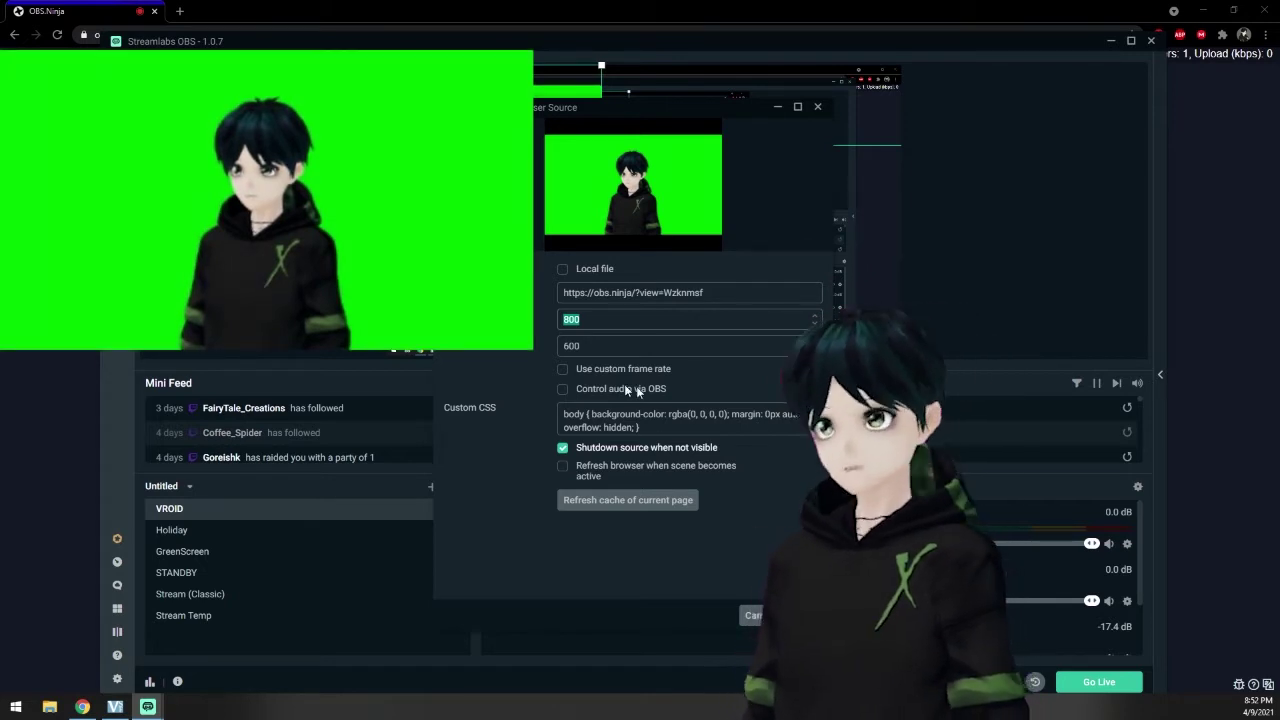
{"action": "left_click", "coordinate": [792, 615]}
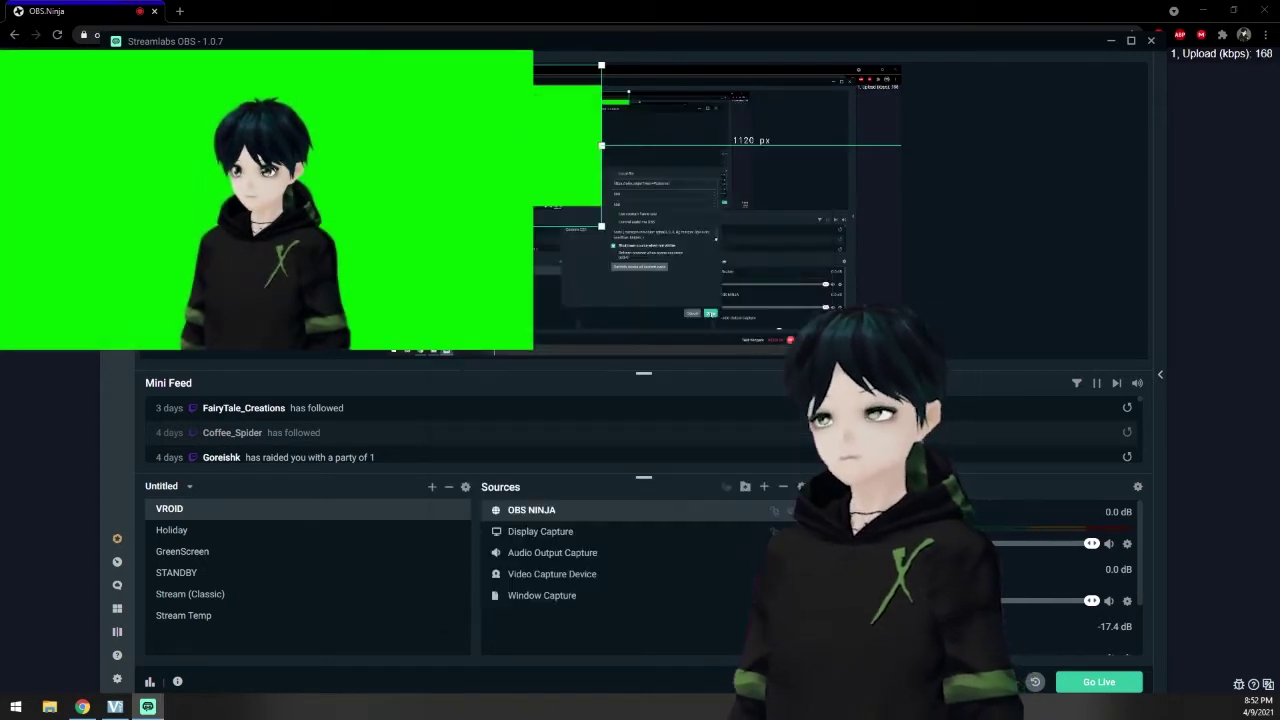
{"action": "left_click_drag", "start_coordinate": [601, 227], "coordinate": [897, 350]}
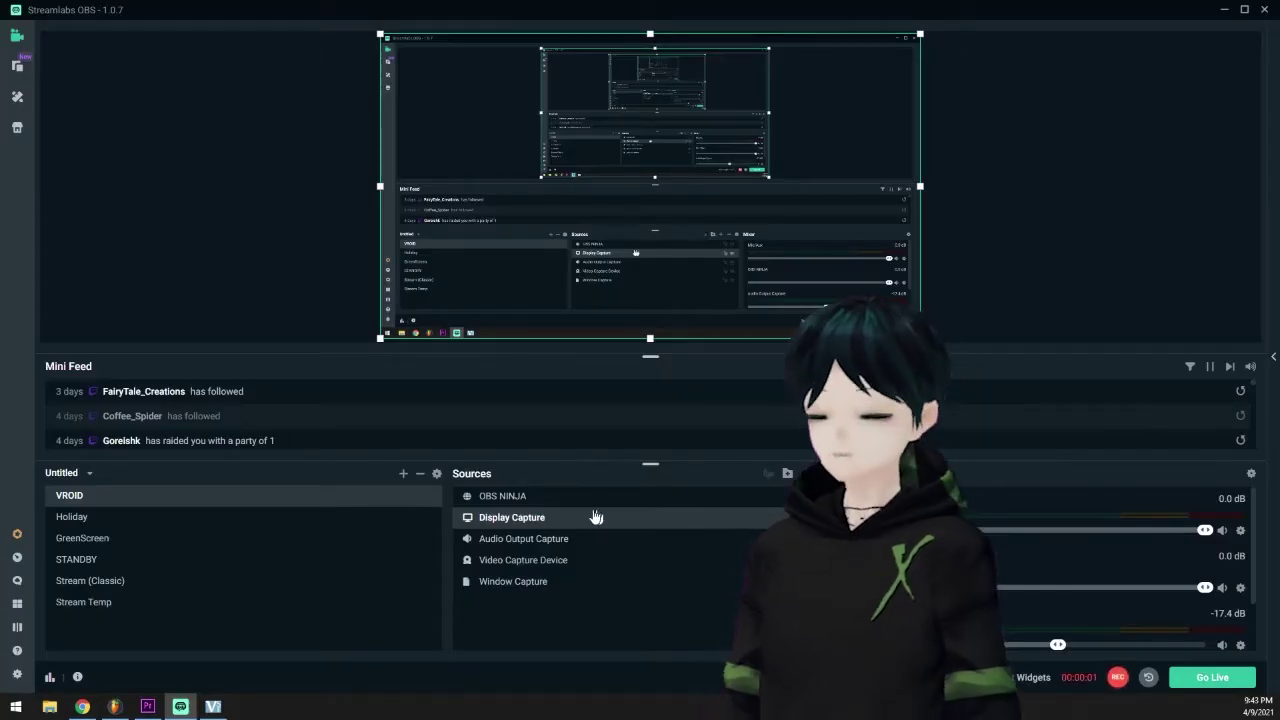
Add a Chroma Key filter to the OBS NINJA source
{"action": "key", "text": "ctrl+shift+r"}
{"action": "left_click", "coordinate": [529, 497]}
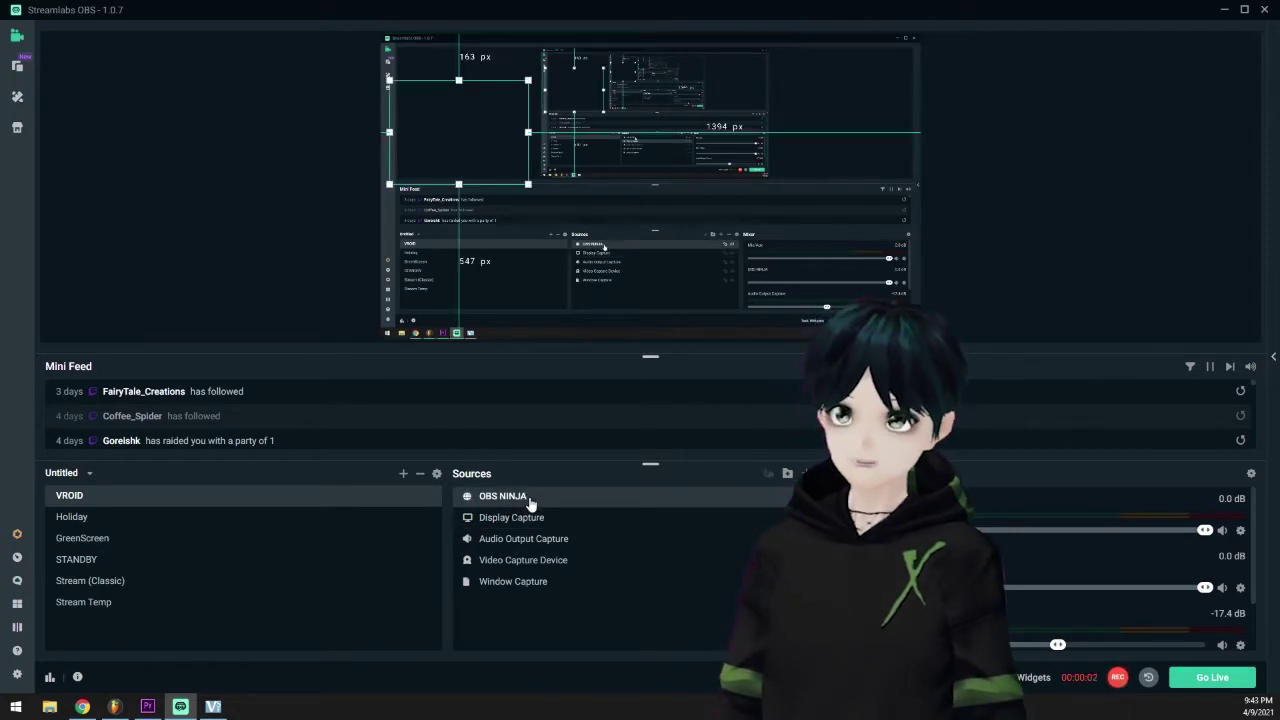
{"action": "right_click", "coordinate": [529, 497]}
{"action": "left_click", "coordinate": [566, 337]}
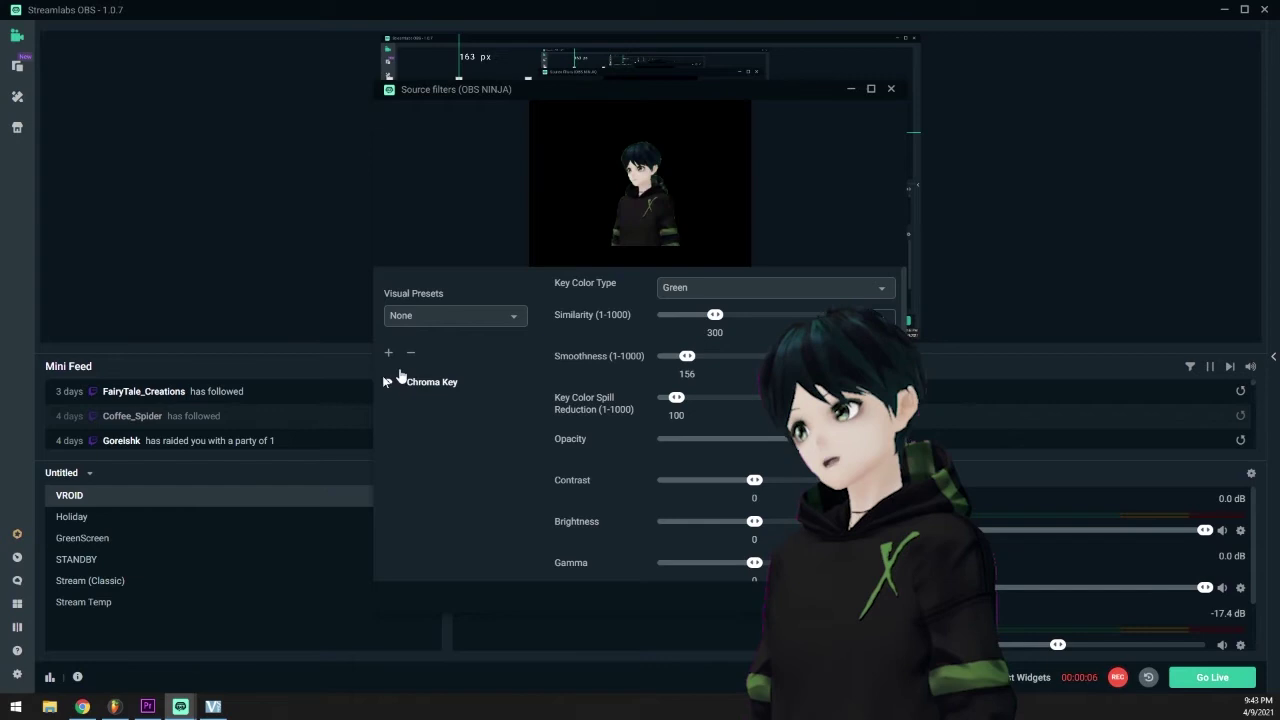
{"action": "left_click", "coordinate": [388, 352]}
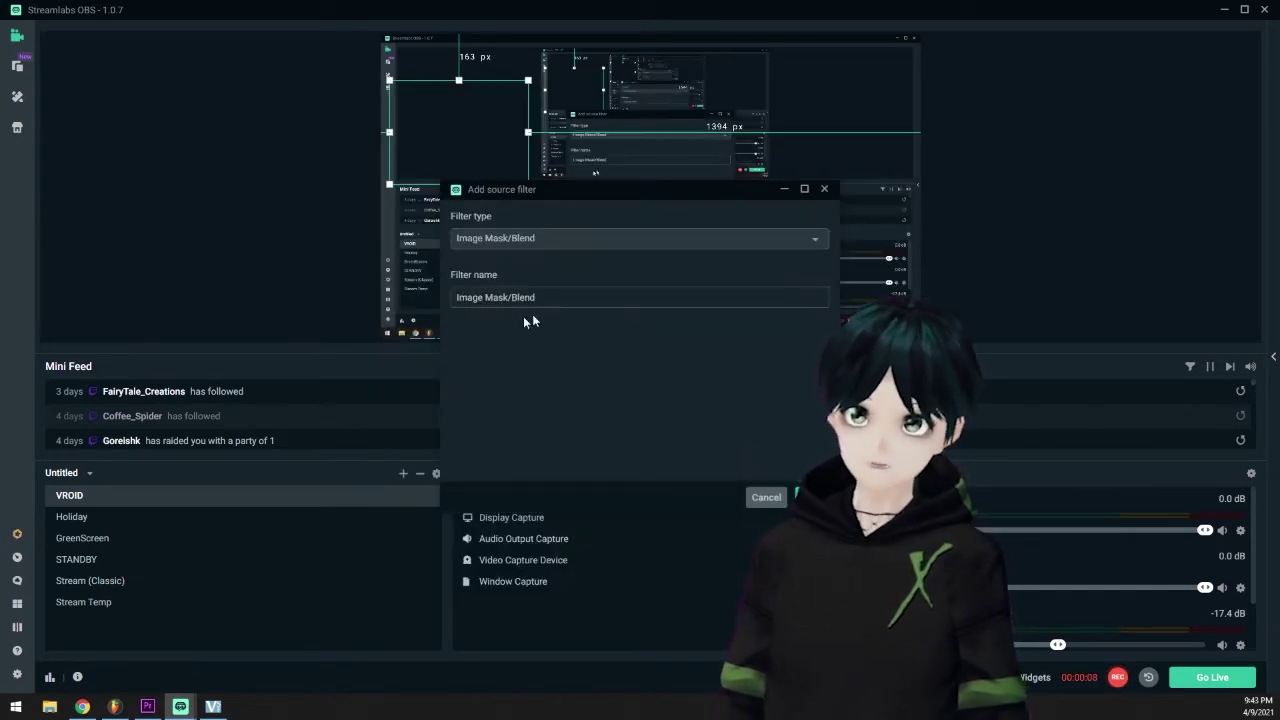
{"action": "left_click", "coordinate": [682, 240]}
{"action": "scroll", "coordinate": [597, 391], "scroll_direction": "down", "scroll_amount": 3}
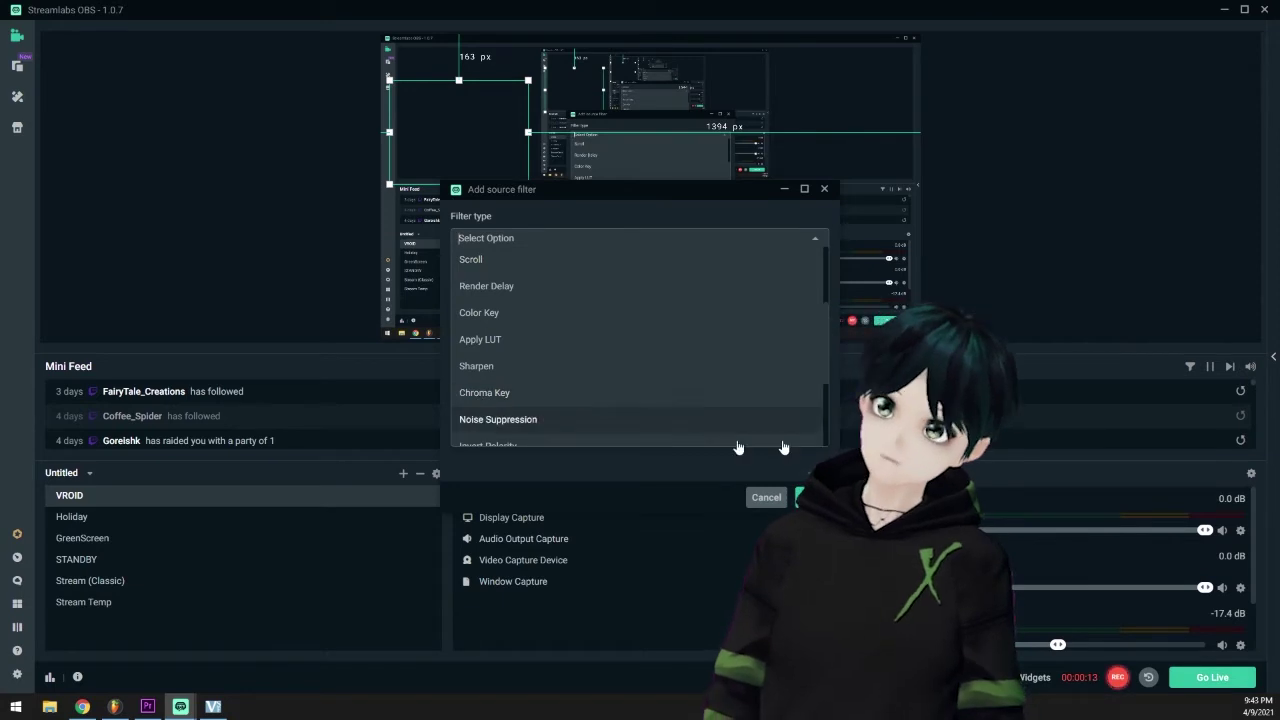
{"action": "left_click", "coordinate": [765, 497]}
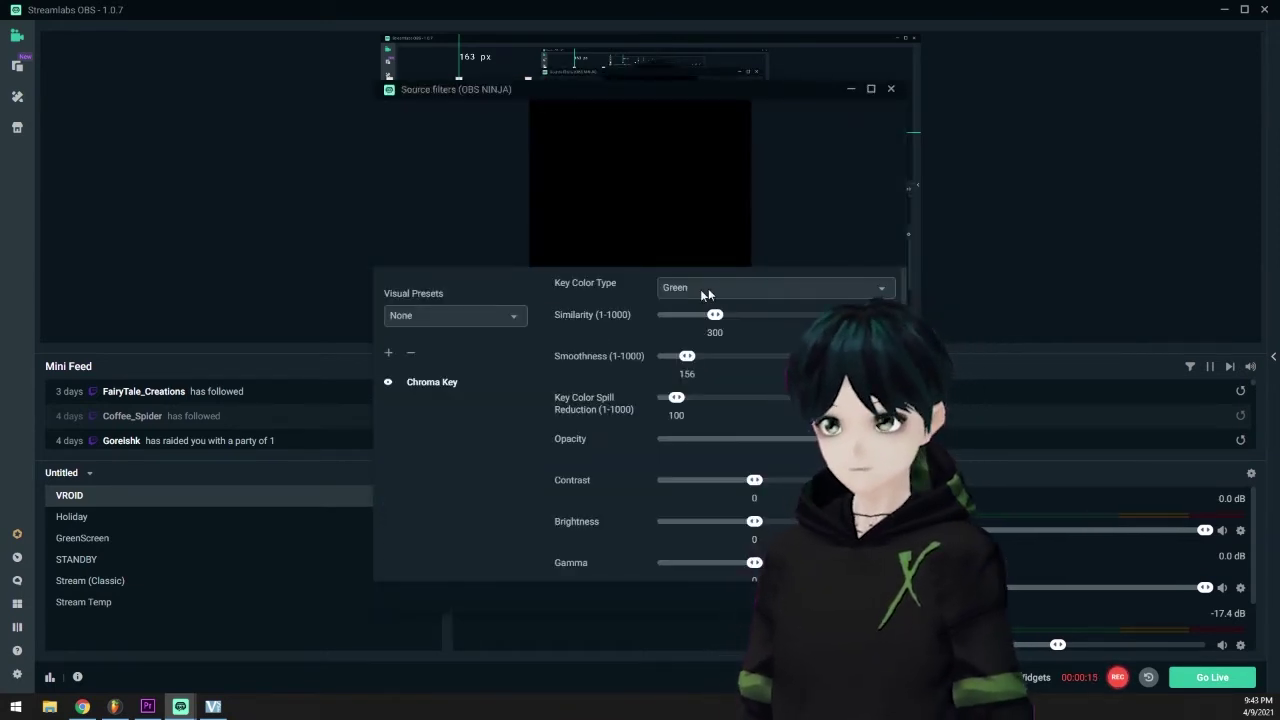
Keep the key colour green and lower similarity to 297 and smoothness to 136
{"action": "left_click", "coordinate": [735, 285]}
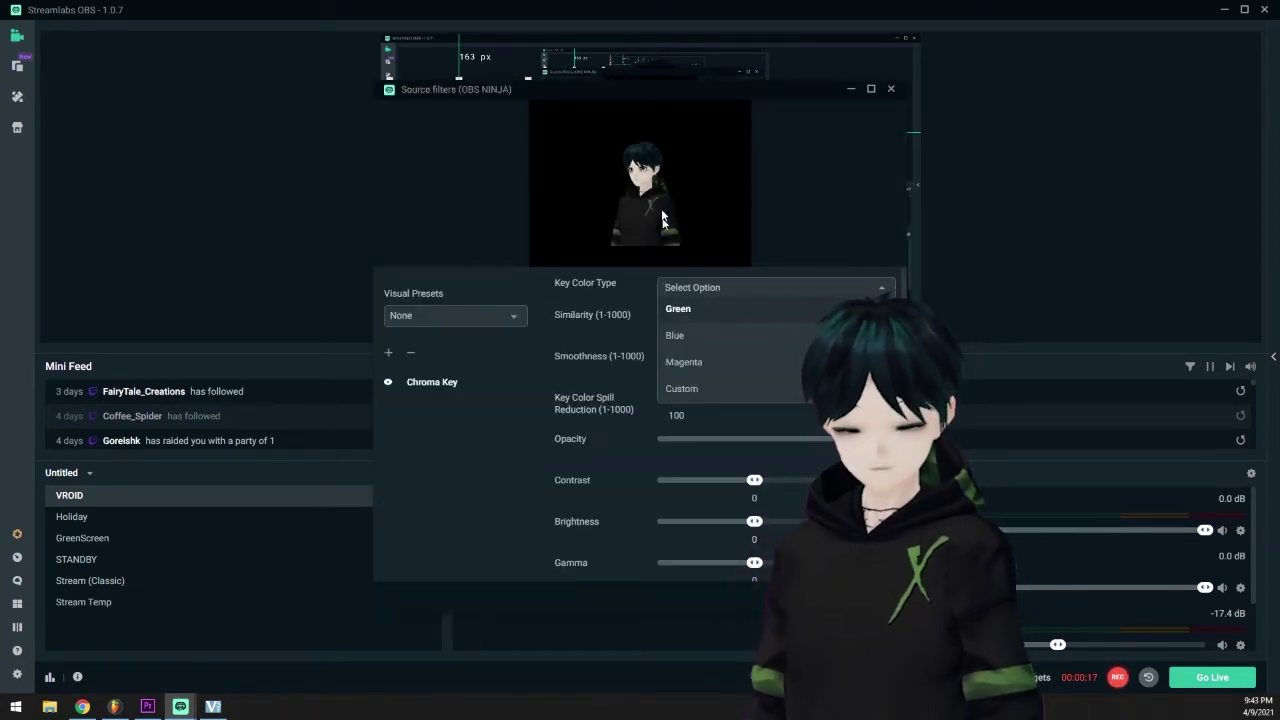
{"action": "left_click", "coordinate": [736, 288]}
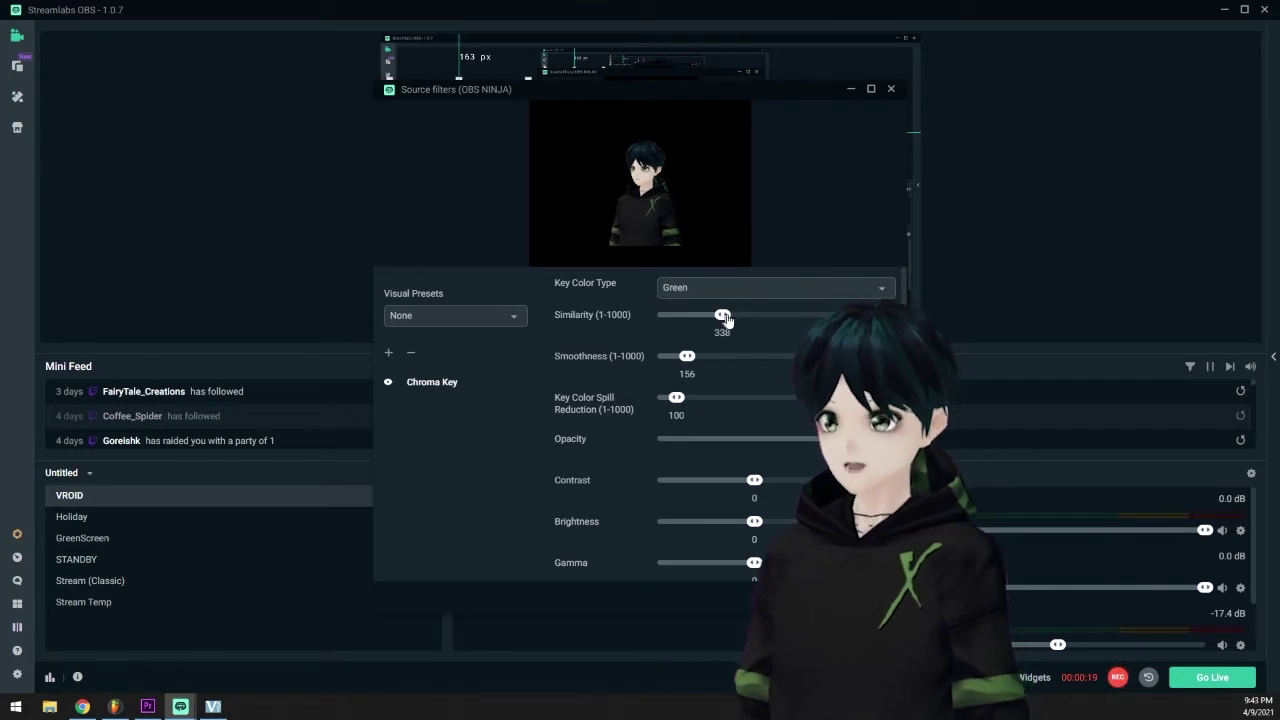
{"action": "left_click_drag", "start_coordinate": [746, 316], "coordinate": [701, 361]}
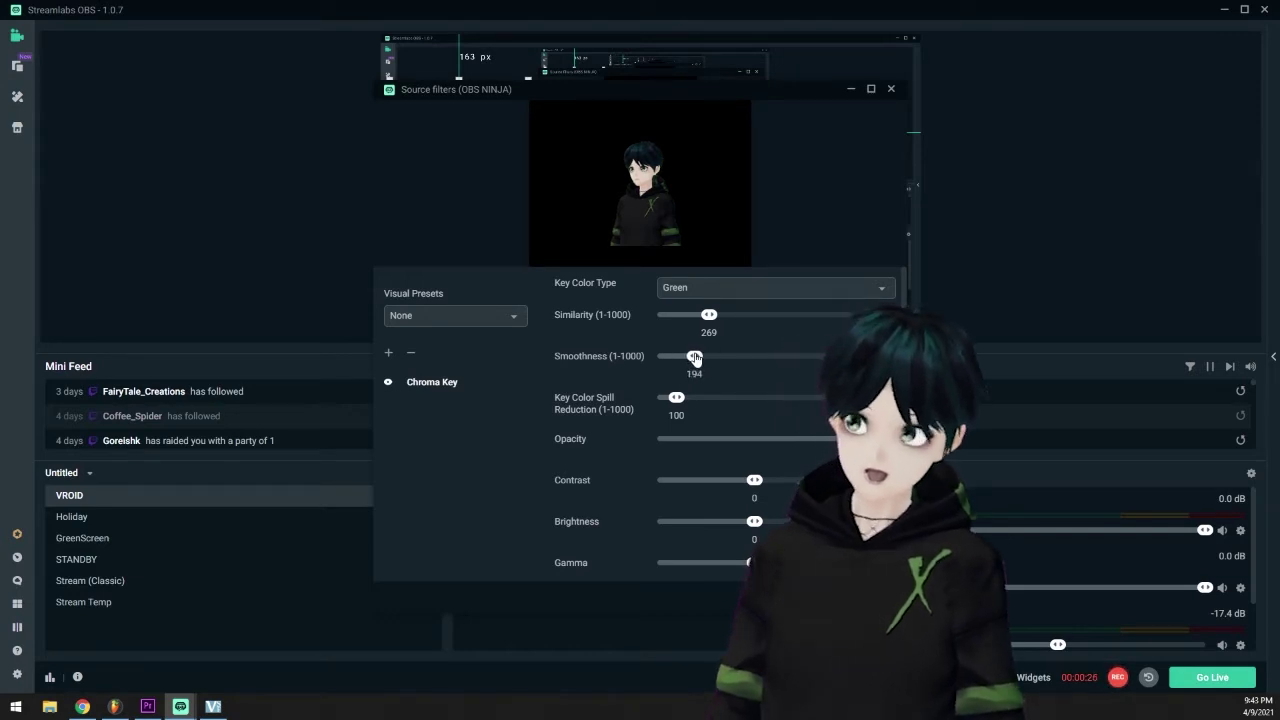
{"action": "left_click_drag", "start_coordinate": [714, 318], "coordinate": [685, 365]}
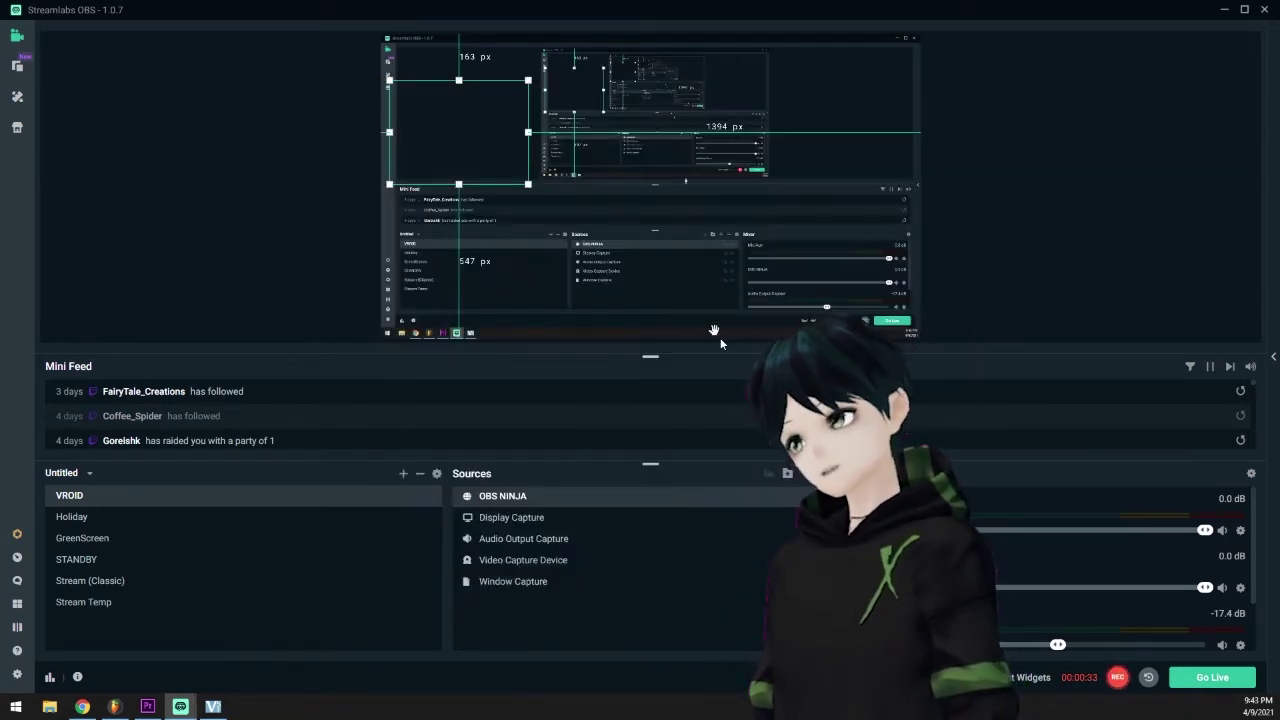
Scale up the keyed OBS NINJA feed and nudge it slightly left in the preview
{"action": "left_click_drag", "start_coordinate": [528, 184], "coordinate": [667, 338]}
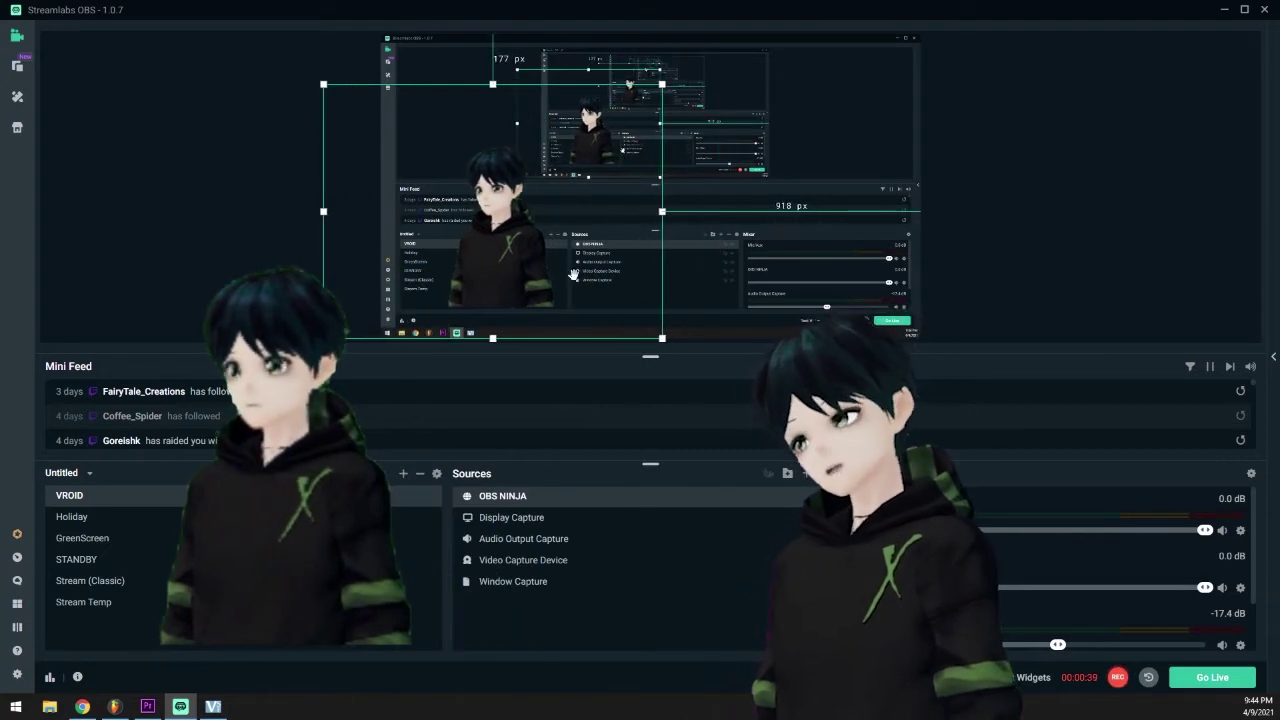
{"action": "left_click_drag", "start_coordinate": [515, 286], "coordinate": [510, 286]}
{"action": "left_click_drag", "start_coordinate": [661, 338], "coordinate": [668, 340]}
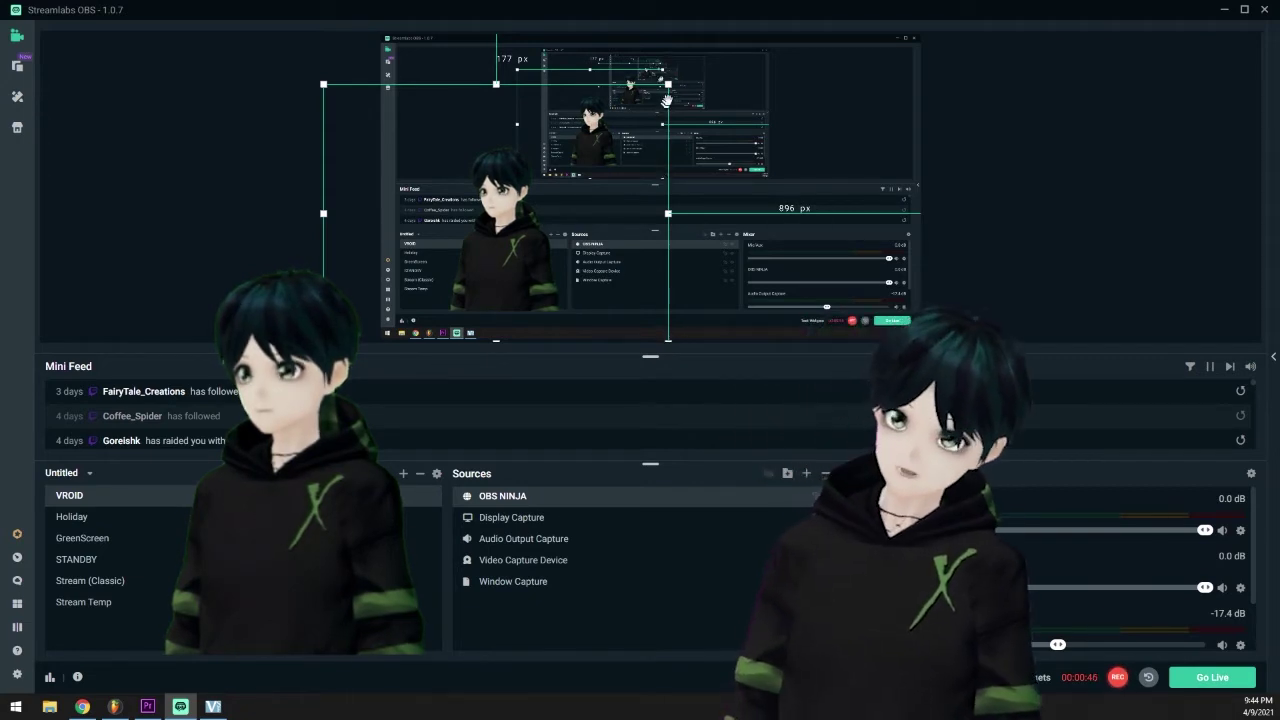
{"action": "left_click", "coordinate": [878, 89]}
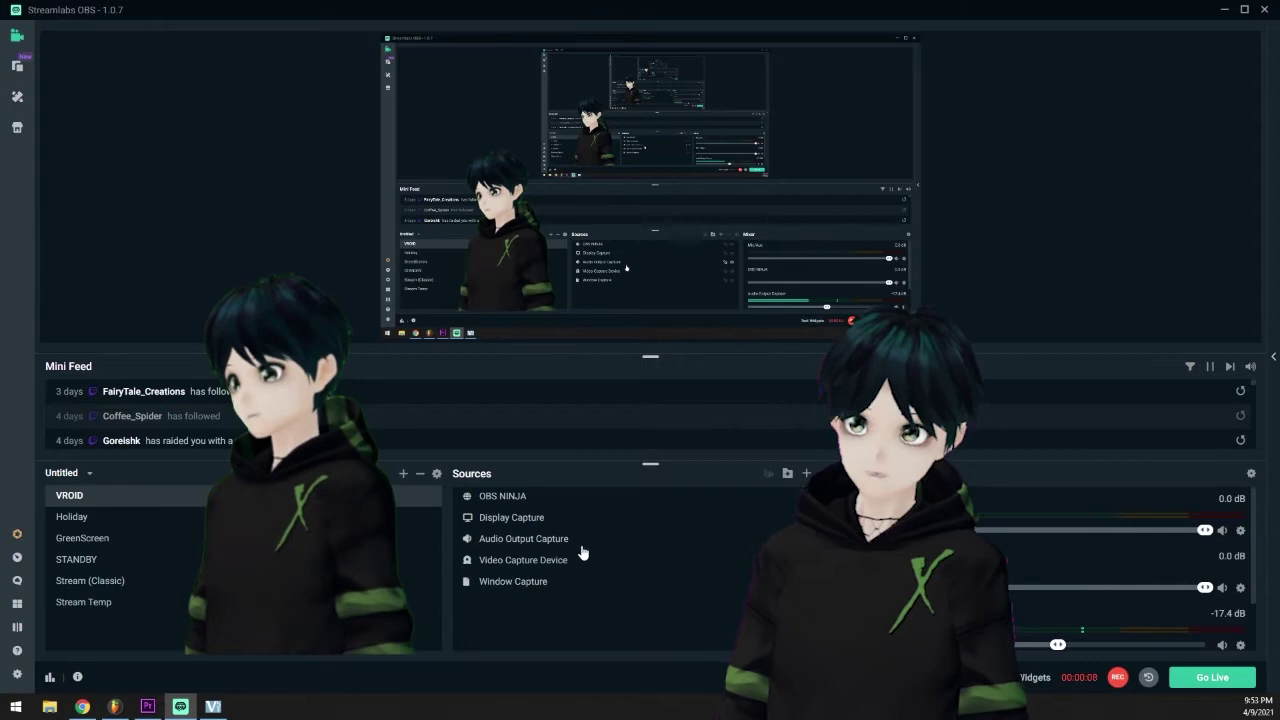
Replace the OBS NINJA source's URL with a new obs.ninja view link and apply it
{"action": "left_click", "coordinate": [538, 517]}
{"action": "left_click", "coordinate": [521, 496]}
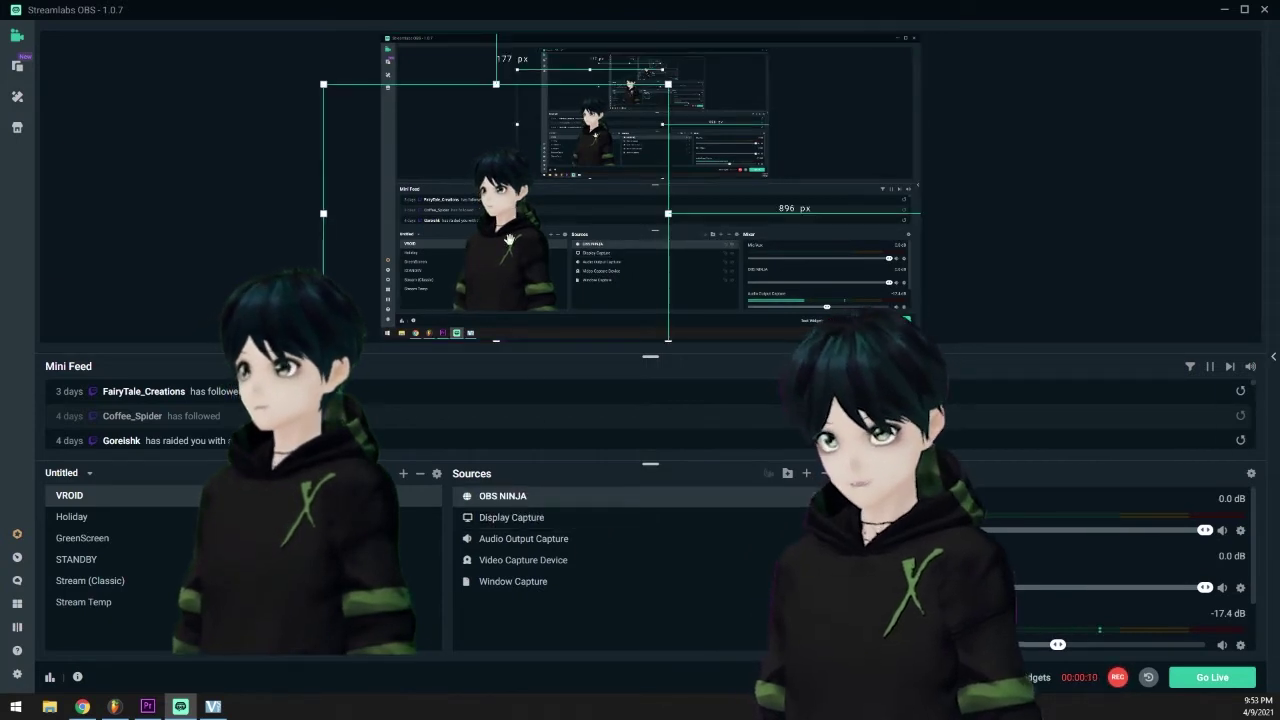
{"action": "double_click", "coordinate": [555, 500]}
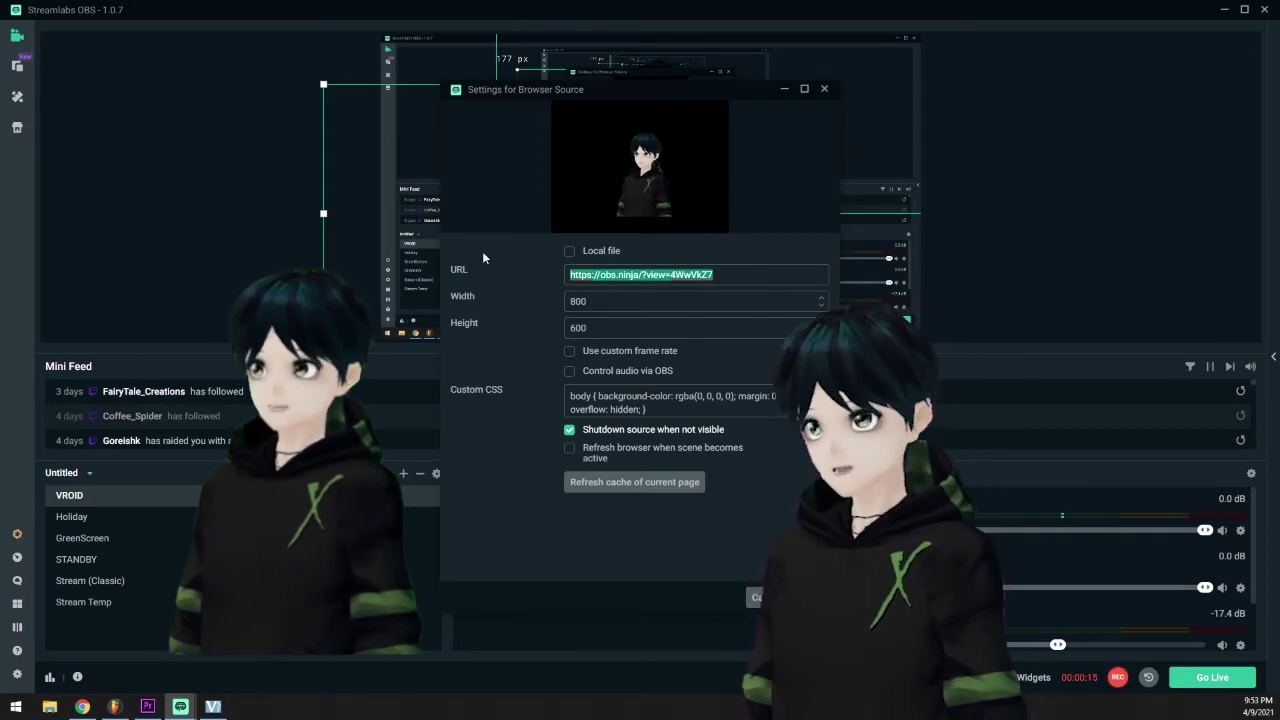
{"action": "type", "text": "https://obs.ninja/?view=pEZFzdi"}
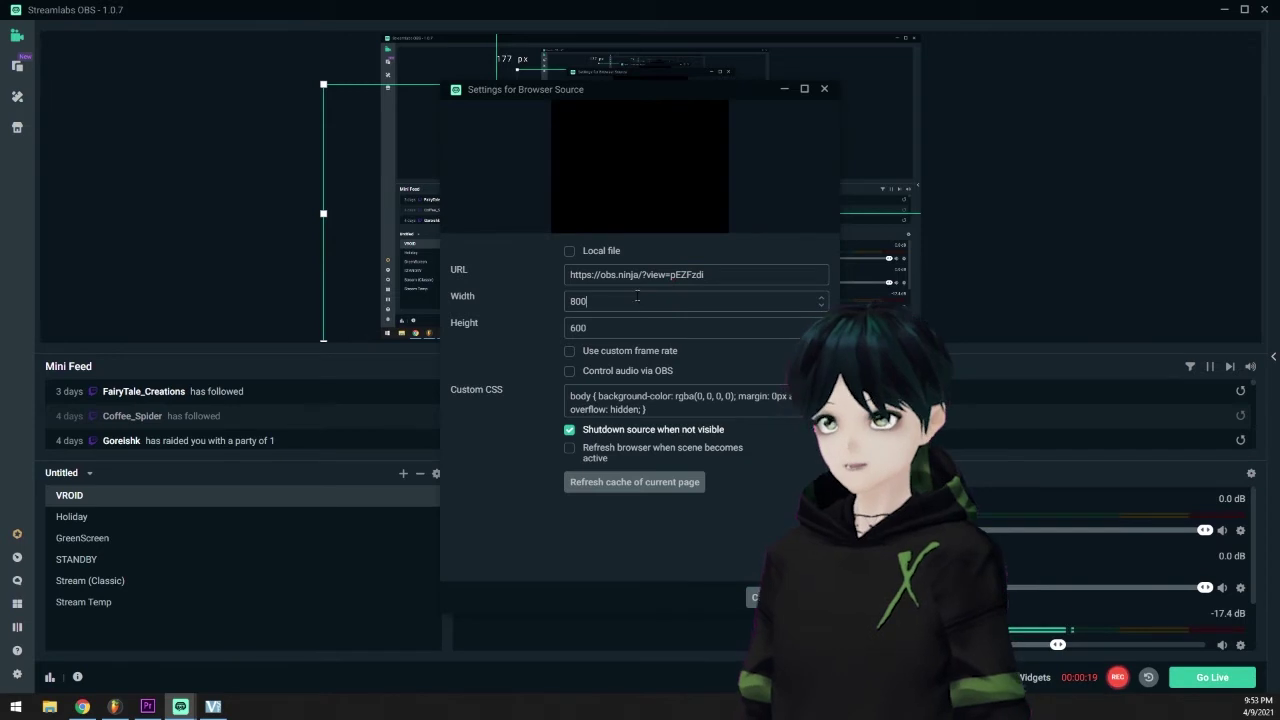
{"action": "key", "text": "Return"}
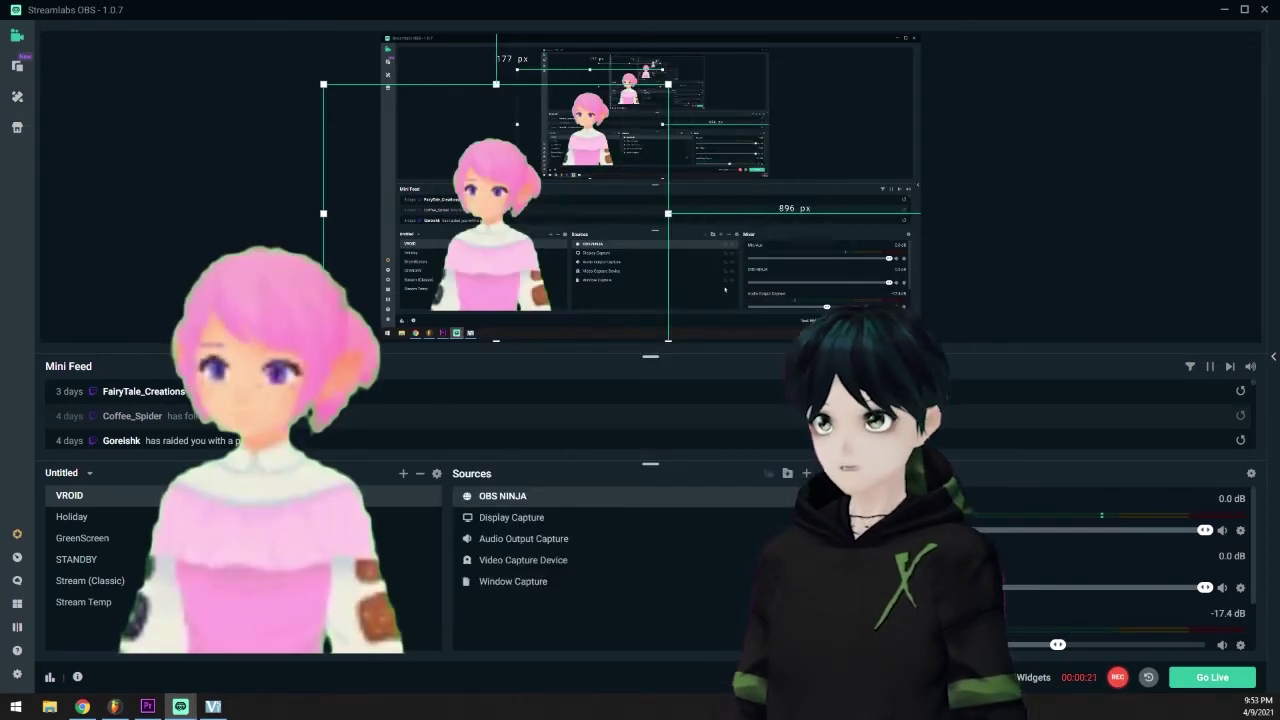